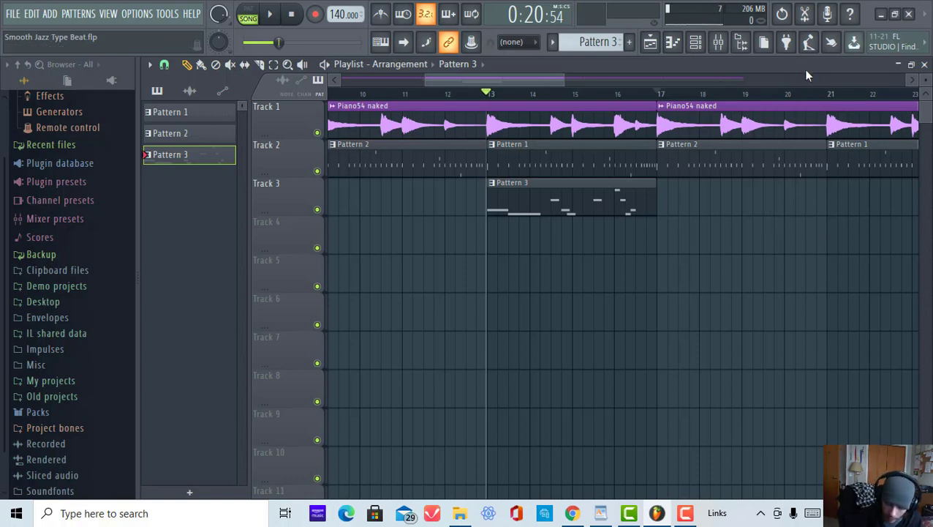
Step: Open the channel rack and the mixer, and select the Piano54 naked mixer insert
click(721, 47)
click(722, 47)
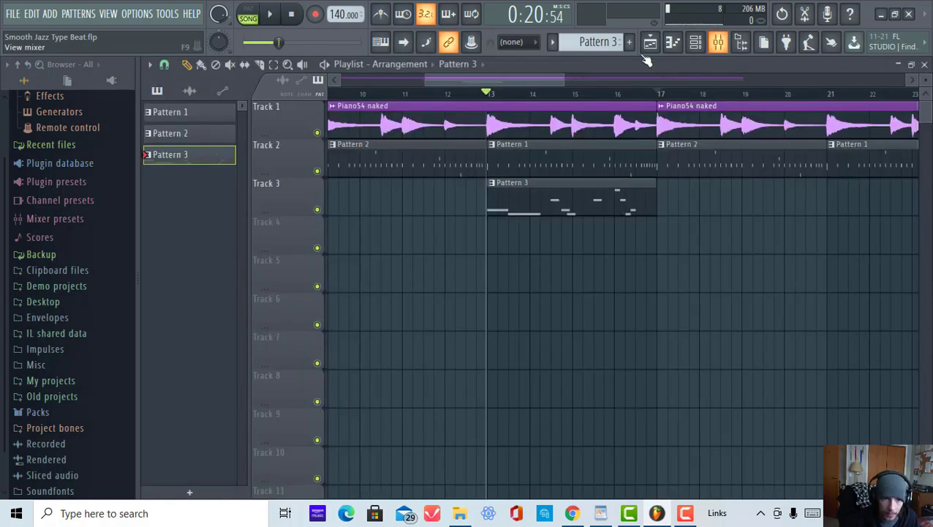
click(655, 48)
click(656, 49)
click(695, 42)
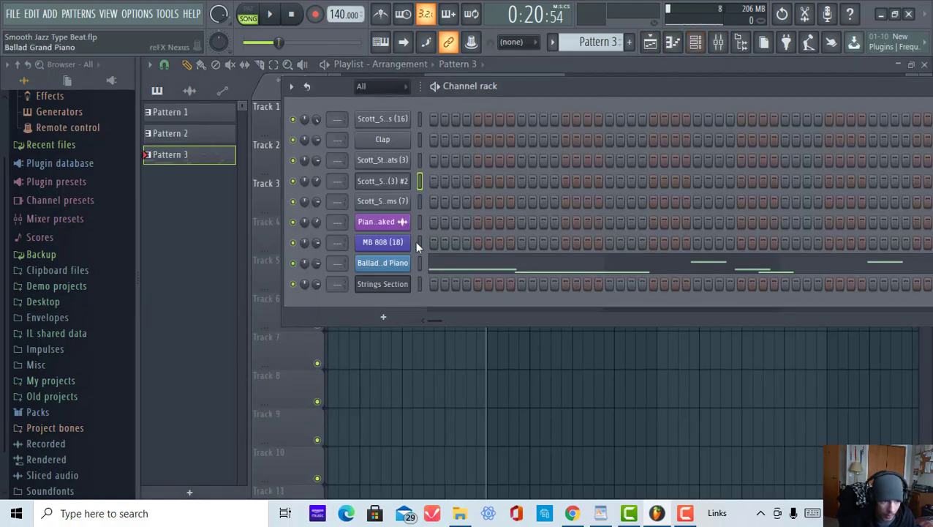
right_click(419, 121)
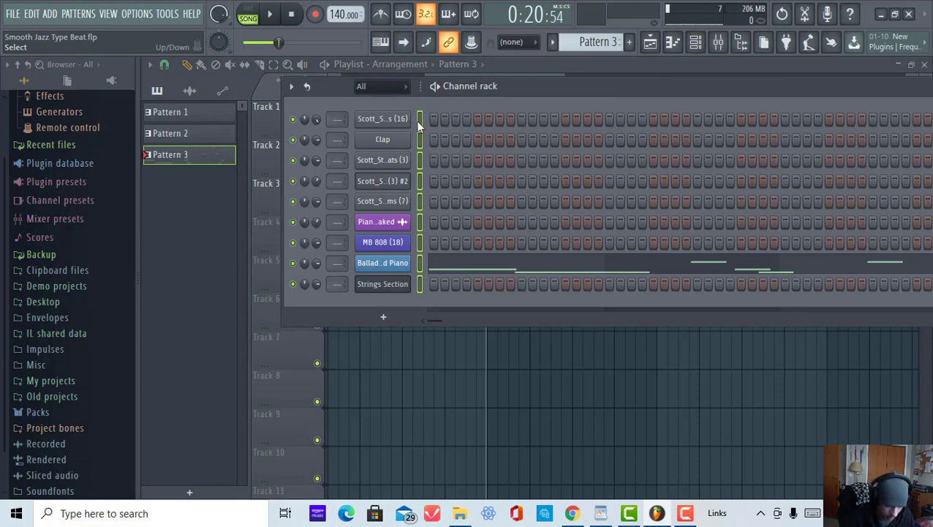
key(F9)
key(F6)
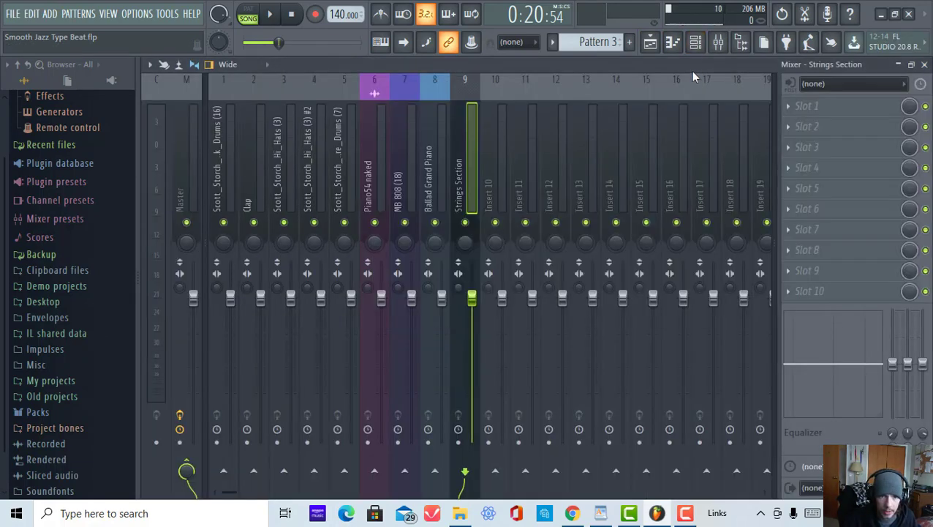
click(431, 164)
click(374, 180)
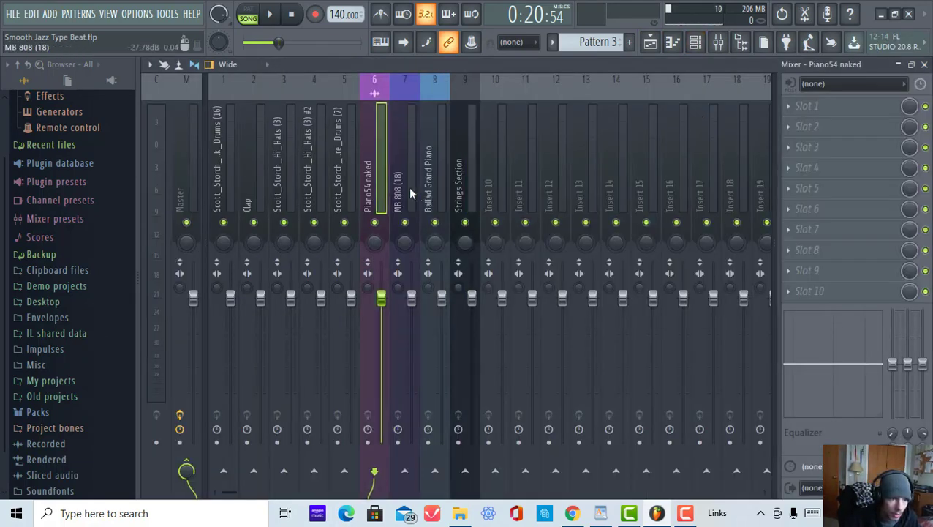
click(408, 187)
click(379, 192)
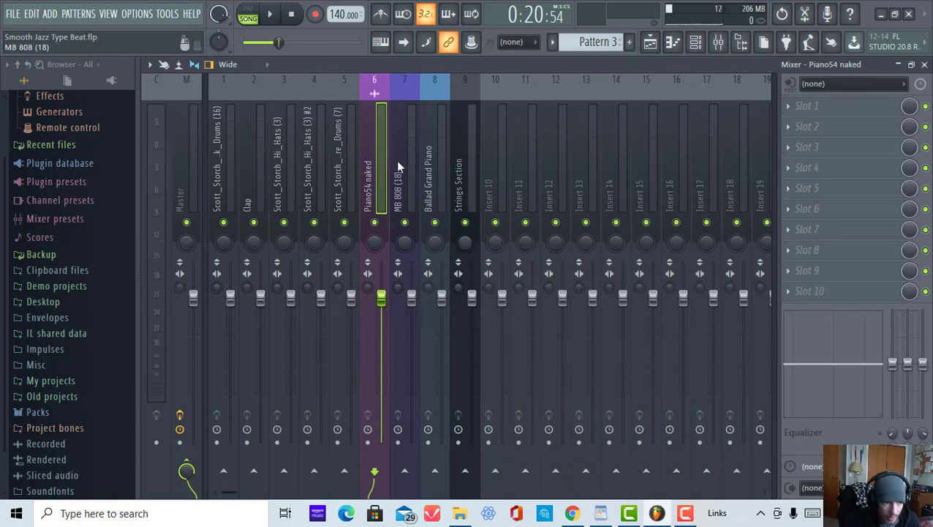
Step: Examine the automation options of the Piano54 naked insert's volume fader, panning knob and effect-slot mix level
right_click(381, 298)
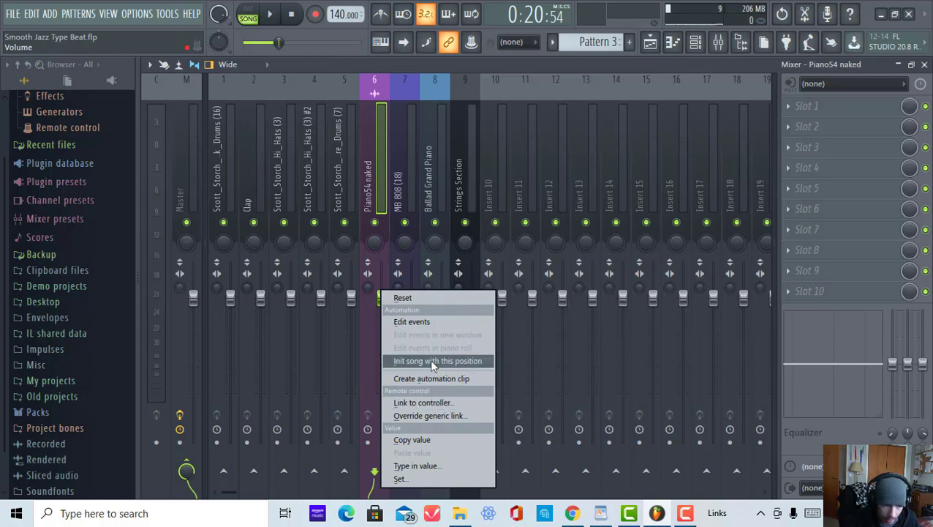
click(370, 175)
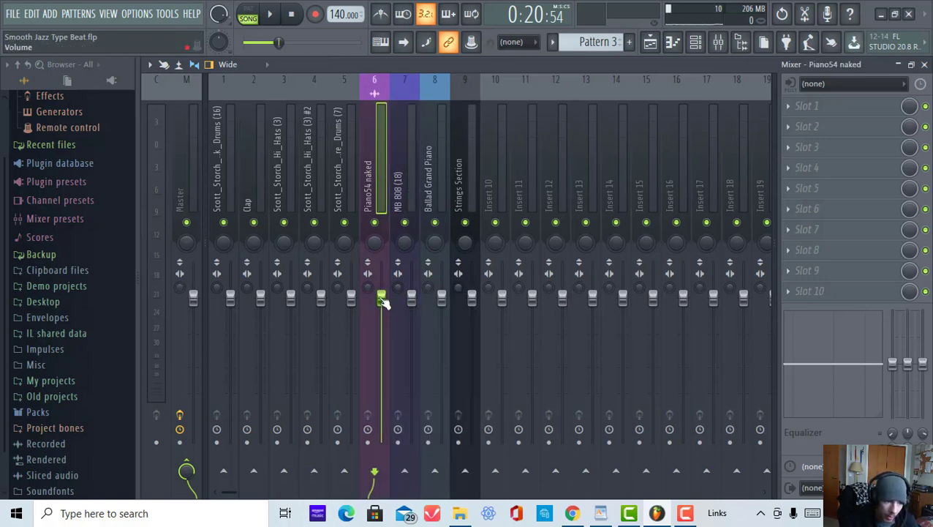
right_click(373, 244)
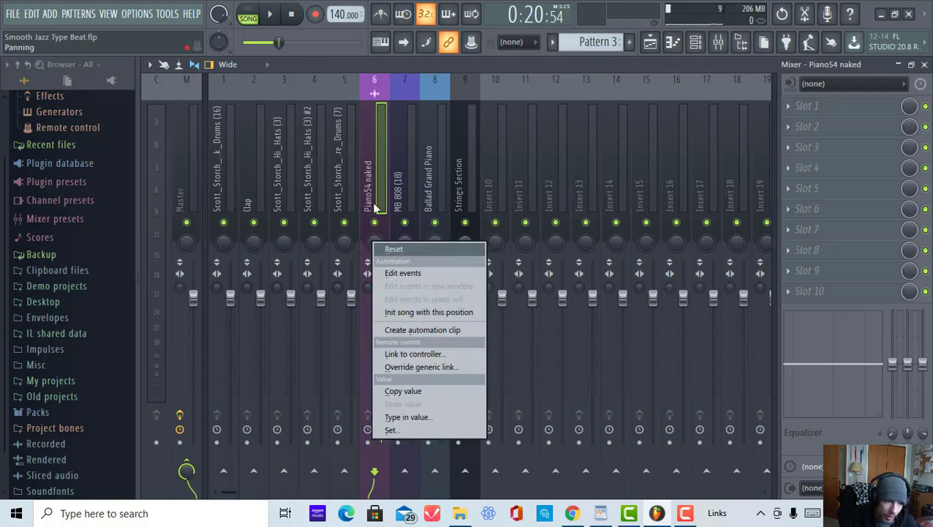
click(374, 209)
right_click(381, 297)
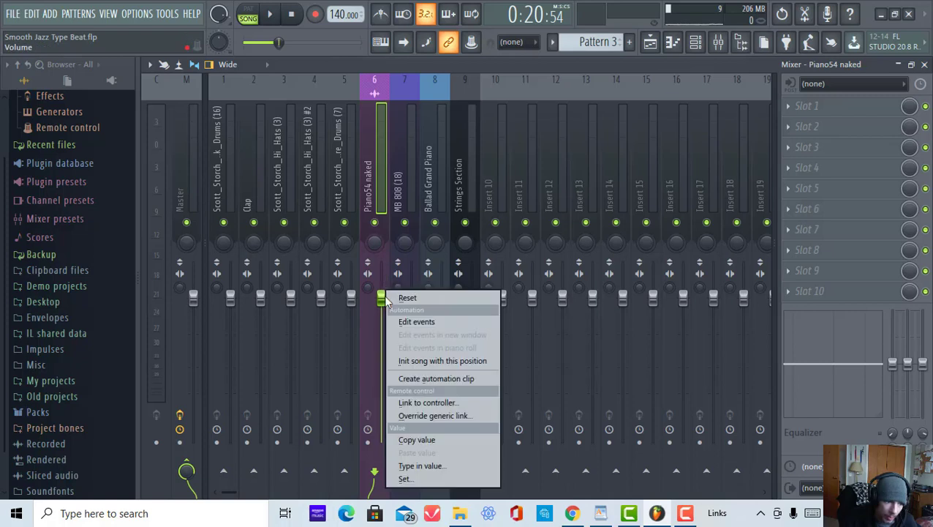
click(488, 197)
click(374, 179)
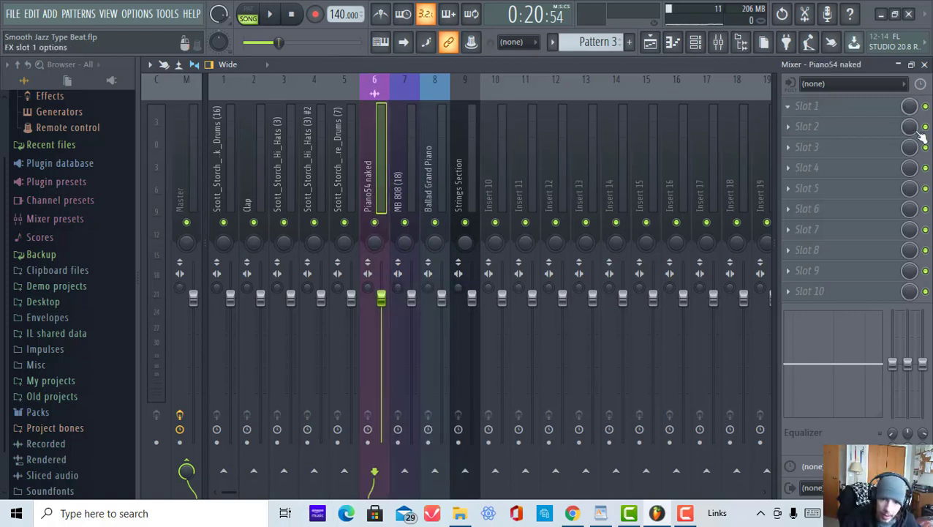
right_click(910, 108)
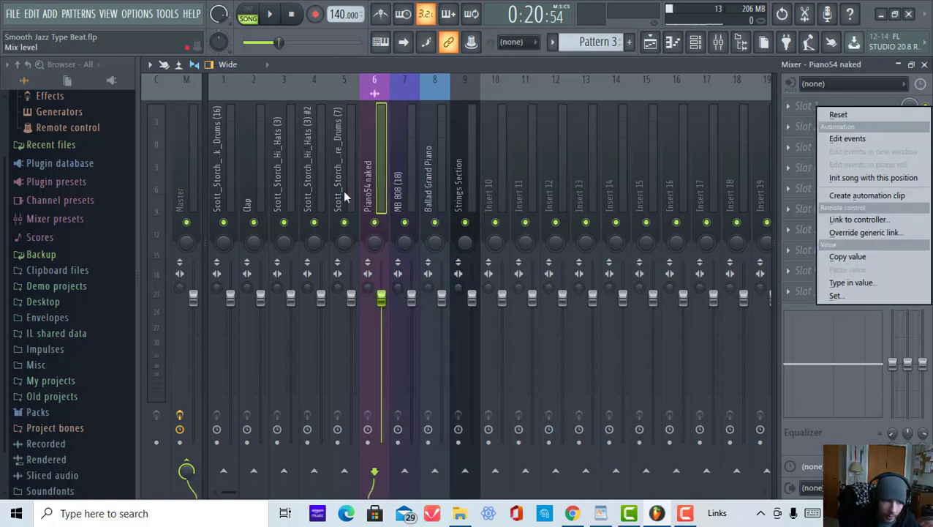
click(378, 202)
Step: Create an automation clip for the Piano54 naked insert's volume fader and return to the playlist
right_click(381, 297)
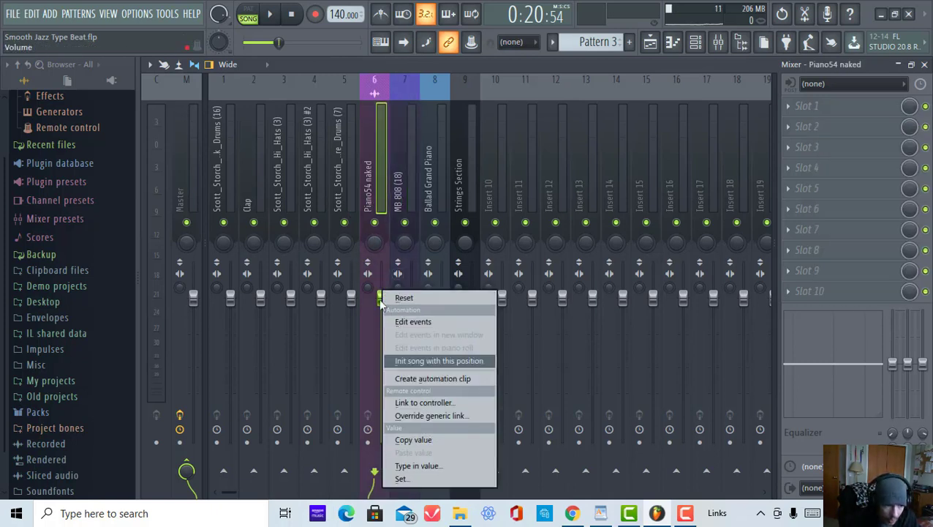
right_click(380, 300)
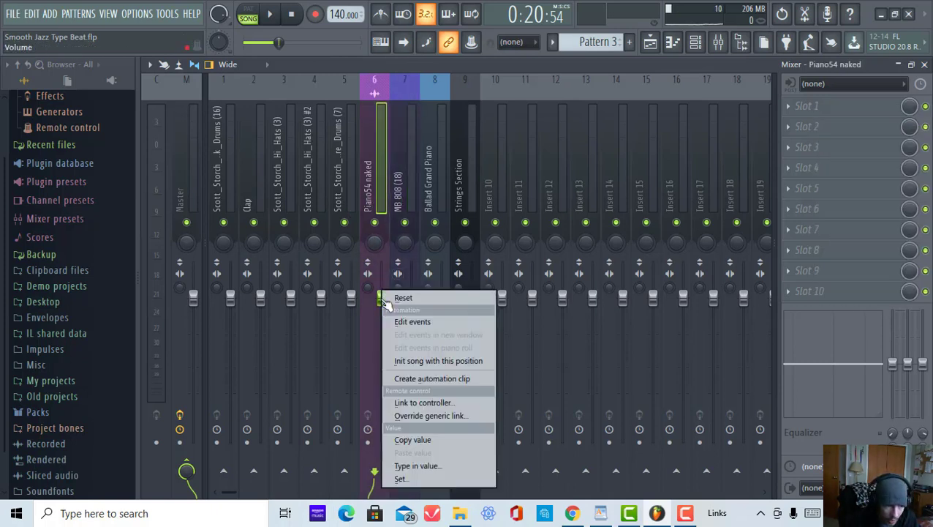
click(427, 379)
click(653, 48)
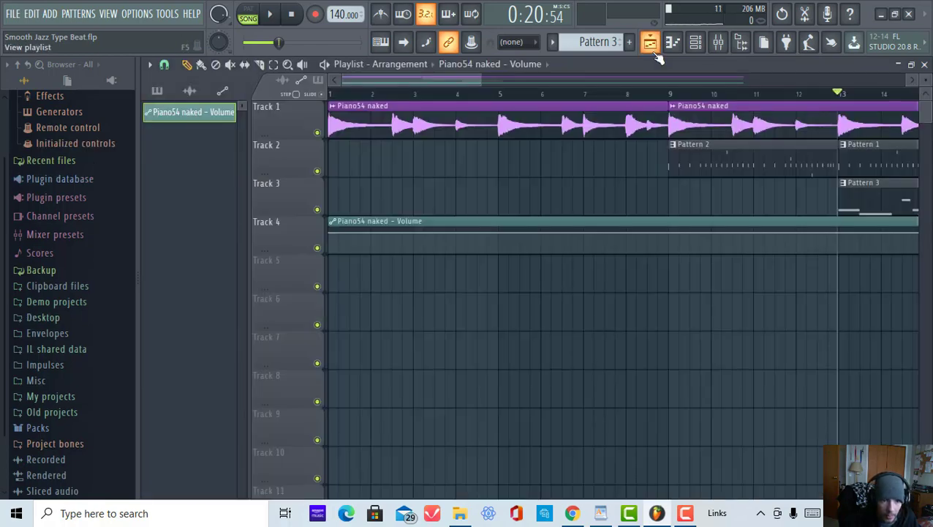
Step: Add an automation point at bar 13 that drops the Piano54 naked volume to a lower level
scroll(700, 98, down, 2)
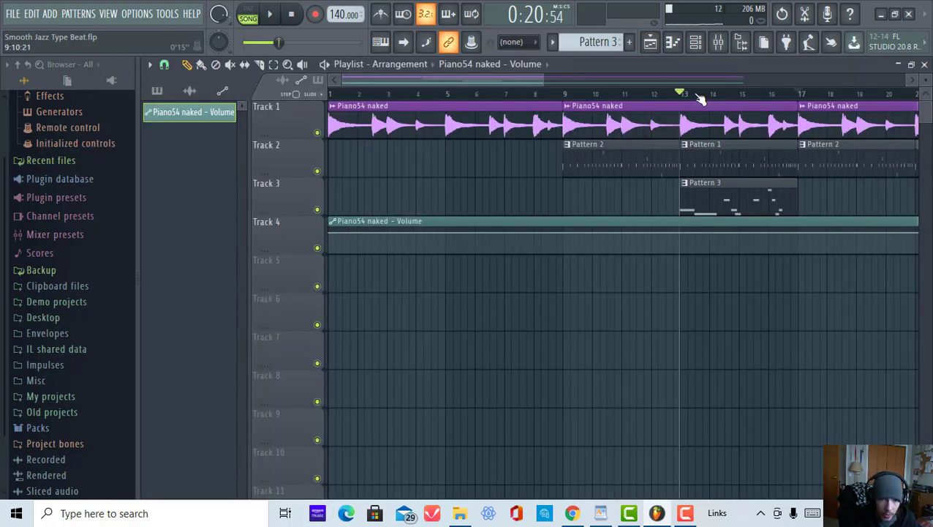
scroll(700, 99, up, 3)
scroll(700, 99, down, 3)
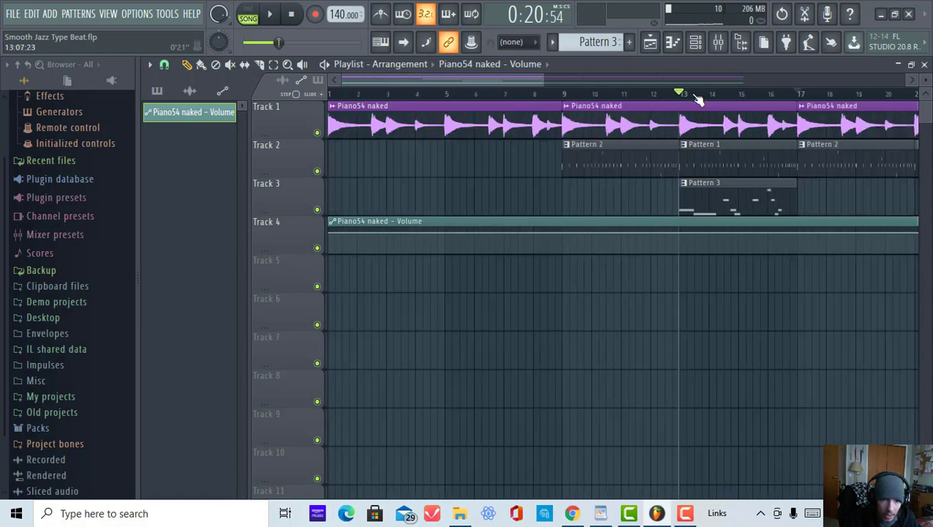
scroll(698, 98, up, 1)
scroll(698, 98, down, 2)
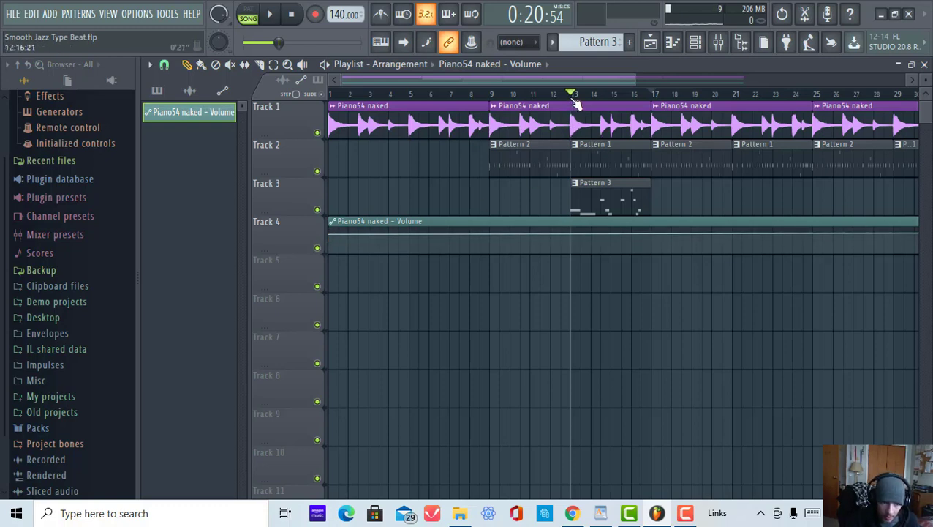
scroll(577, 99, up, 5)
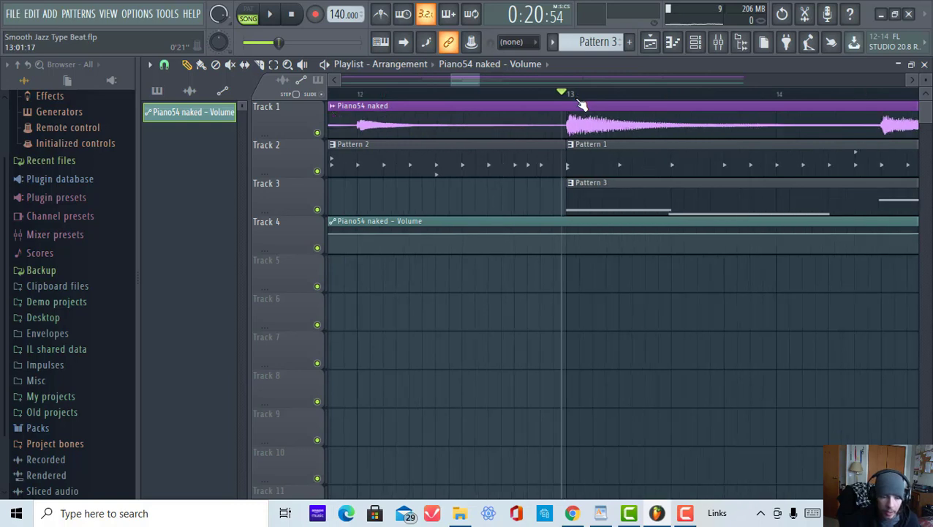
scroll(578, 99, up, 2)
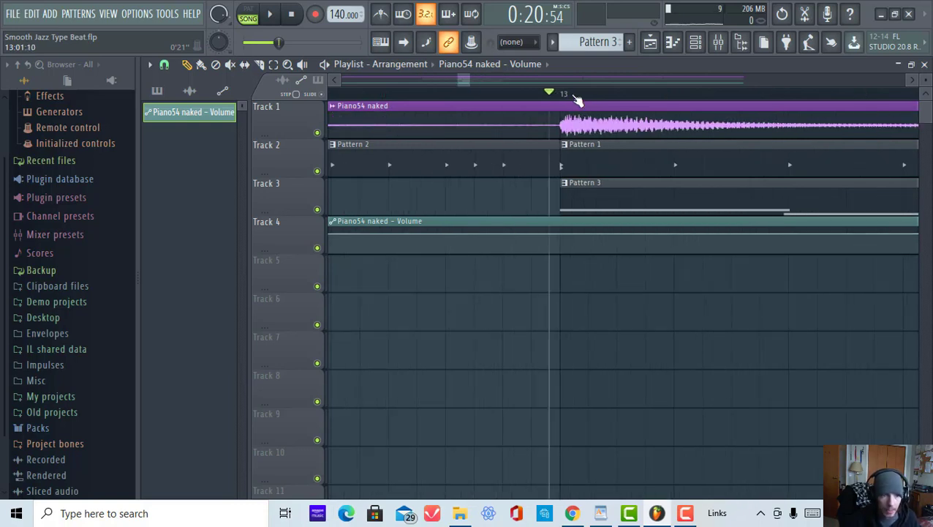
click(568, 234)
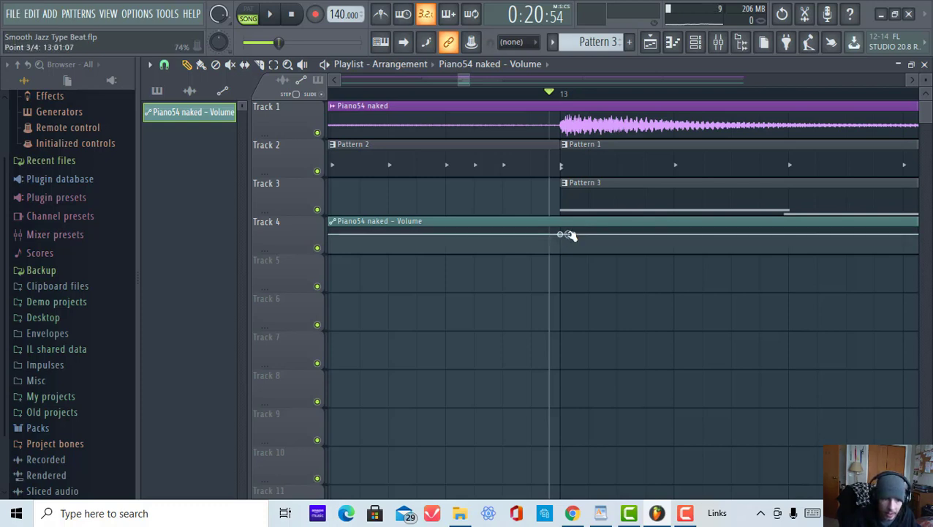
mouse_move(570, 236)
mouse_down()
mouse_move(559, 247)
mouse_move(563, 235)
mouse_up()
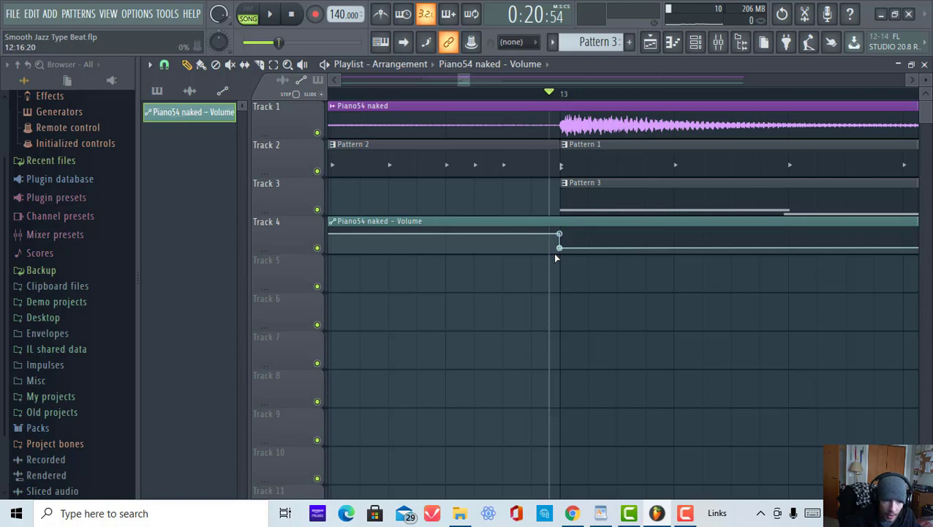
Step: Add automation points at bar 17 that bring the volume back up to its original level
scroll(476, 98, down, 3)
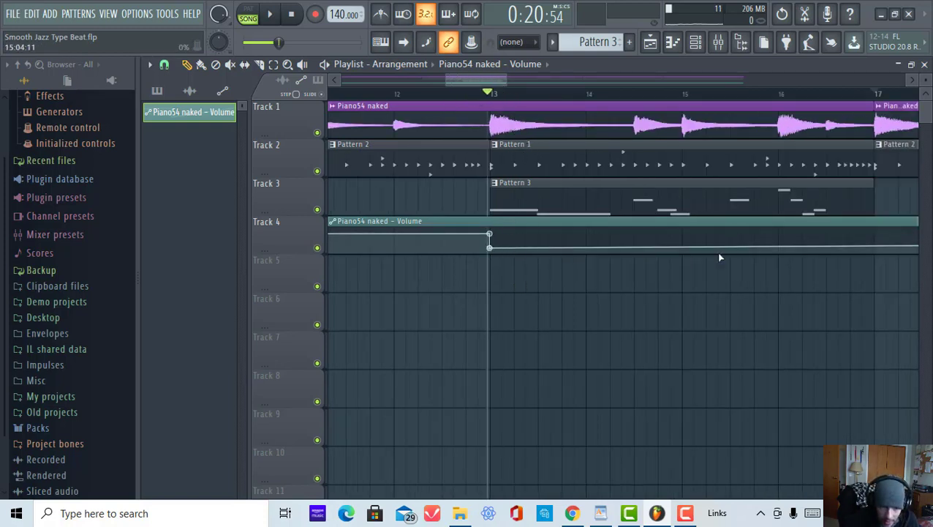
click(875, 248)
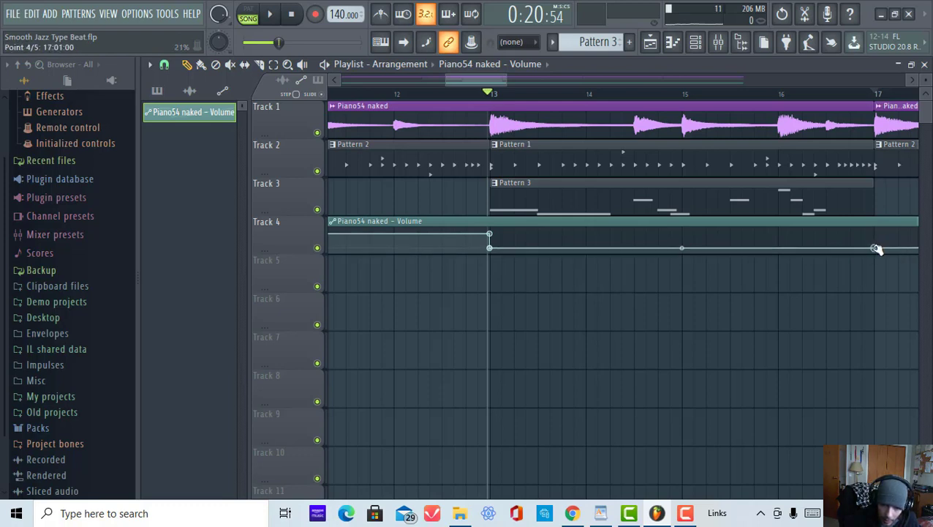
click(876, 235)
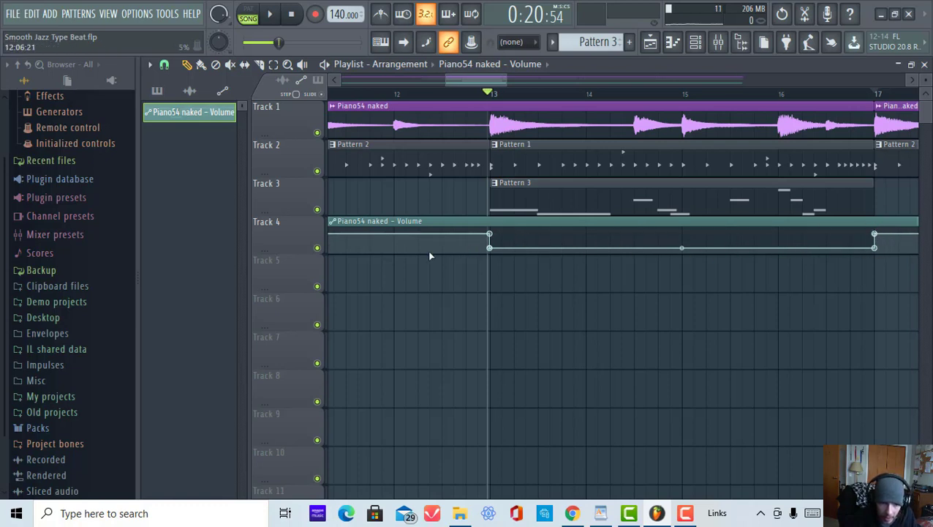
right_click(491, 132)
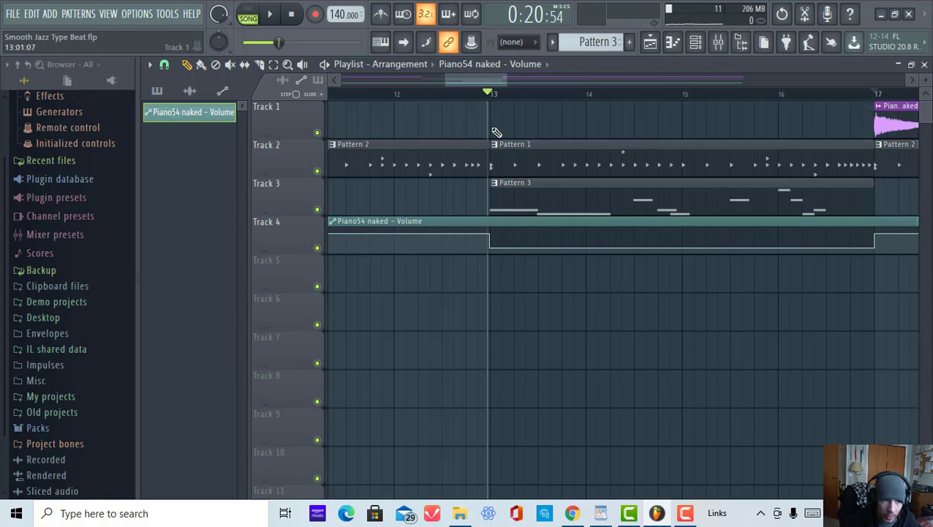
key(ctrl+z)
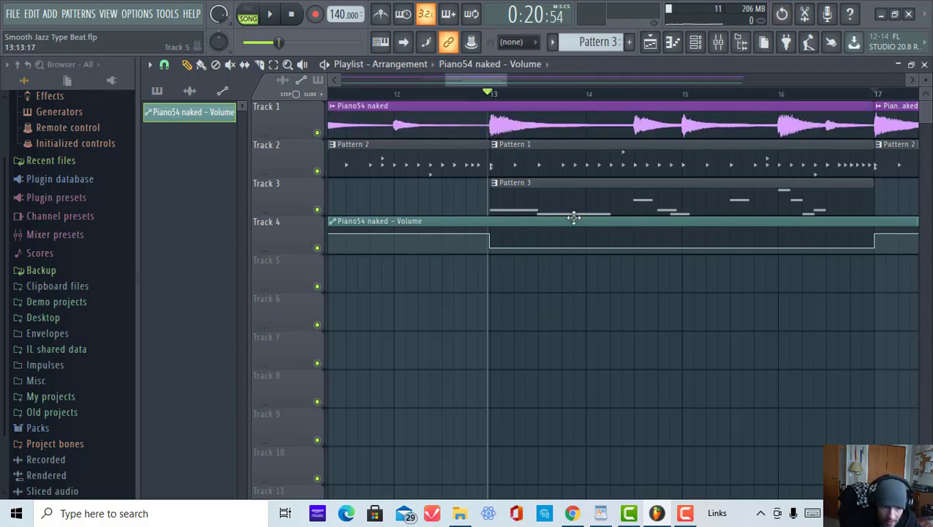
drag(484, 80, 490, 81)
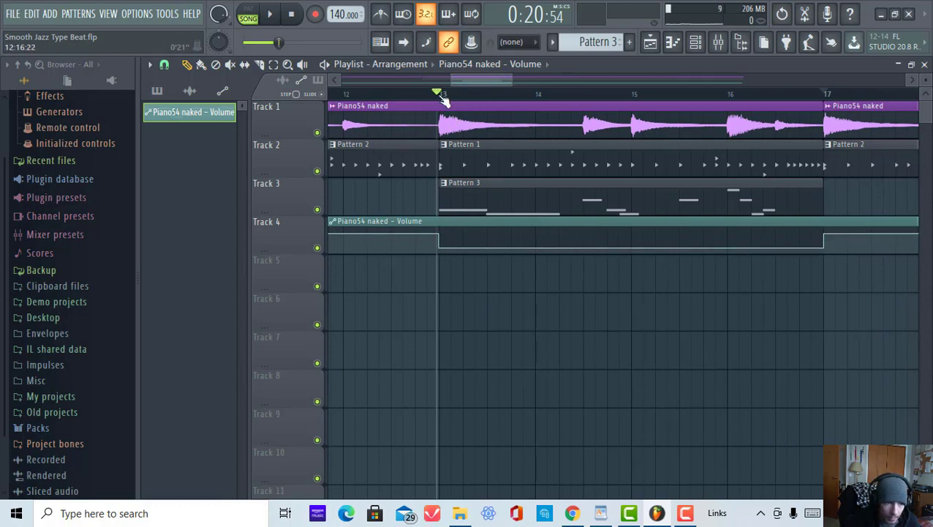
scroll(439, 99, up, 2)
scroll(439, 99, down, 3)
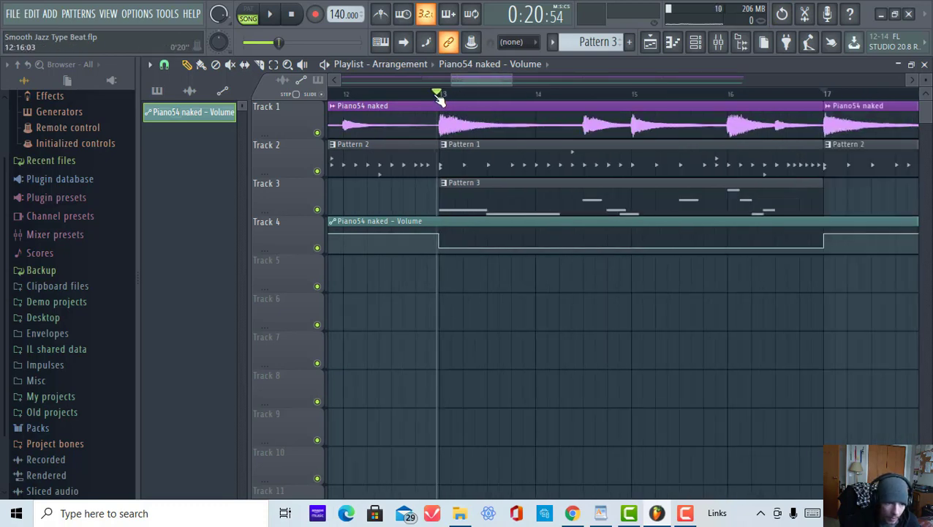
right_click(841, 237)
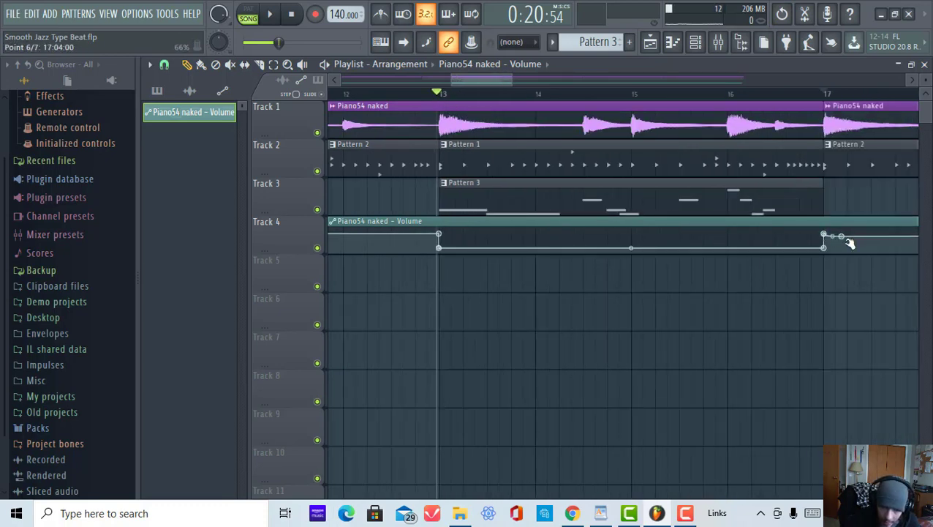
right_click(844, 236)
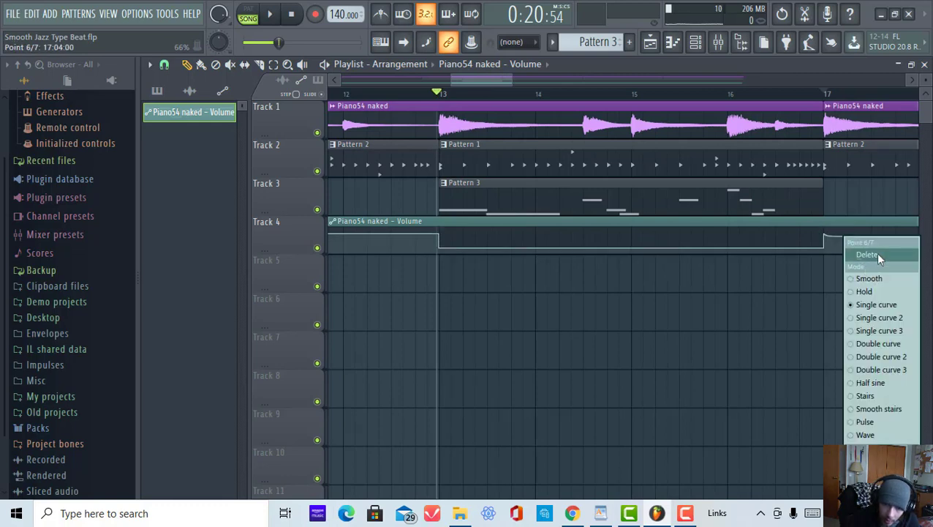
click(875, 252)
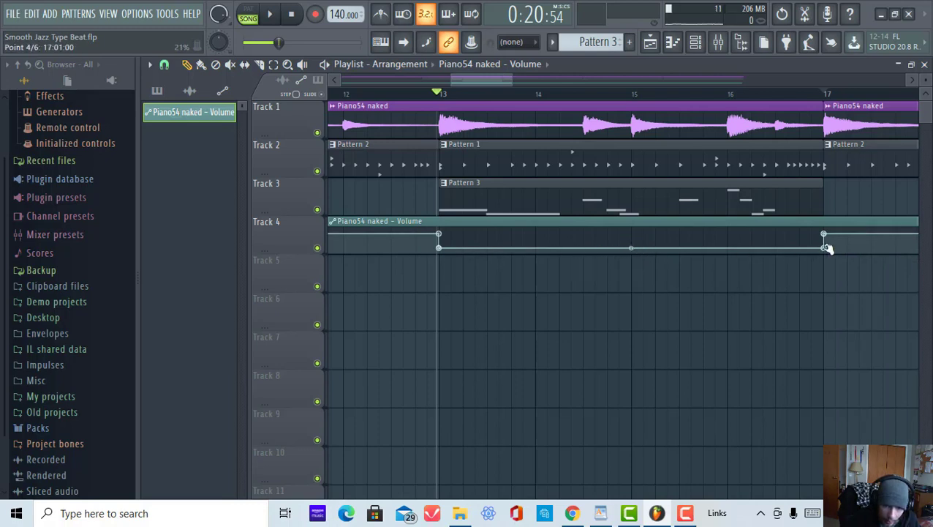
Step: Raise the low point at bar 17 slightly and bend the curve so the volume ramps gradually up from bar 13
drag(824, 248, 825, 240)
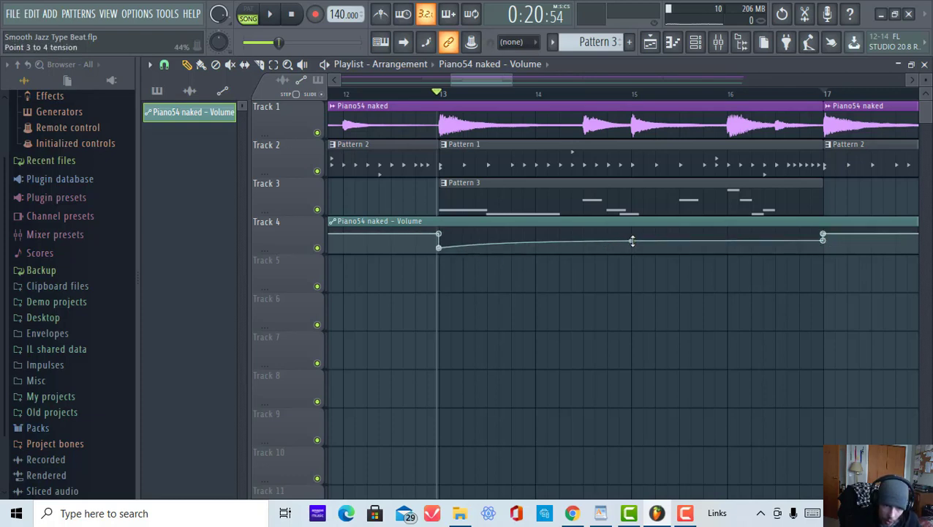
drag(633, 240, 631, 244)
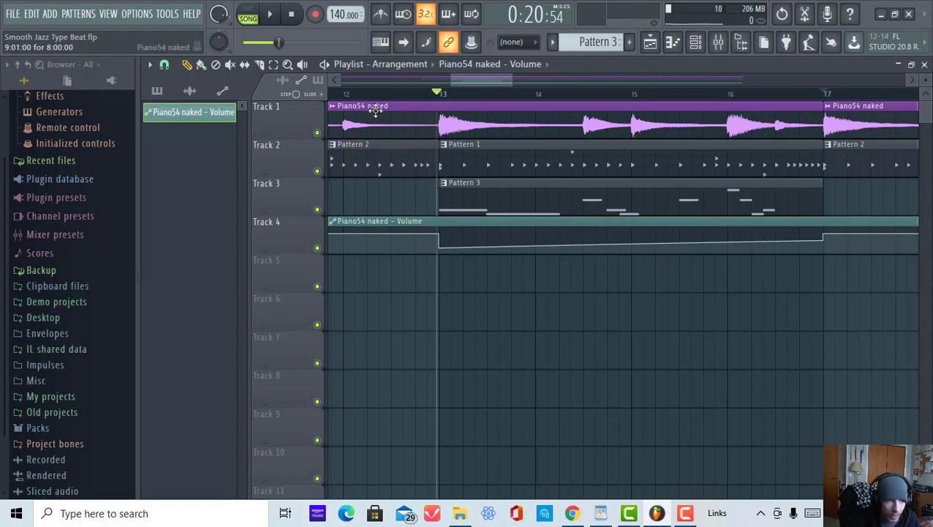
Step: Play the arrangement from bar 12 and remove the Pattern 3 clip from Track 3
click(359, 93)
click(269, 13)
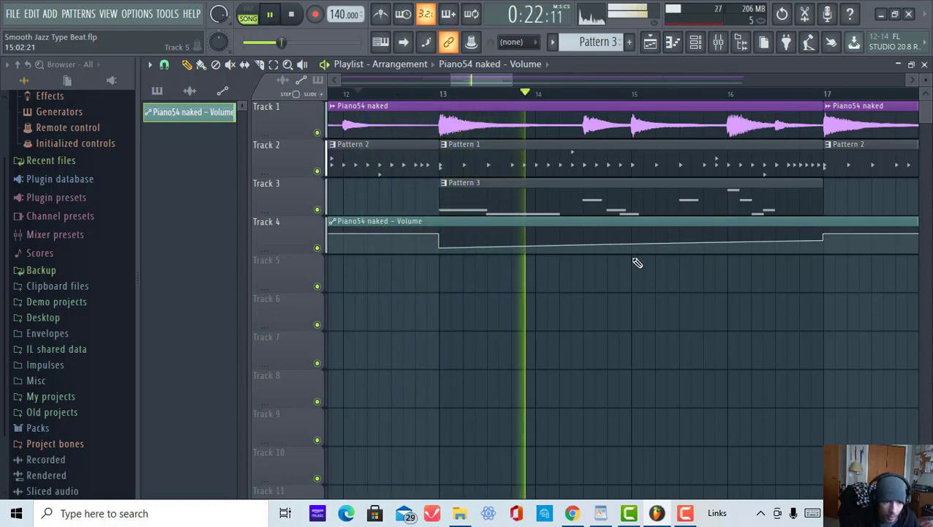
right_click(590, 200)
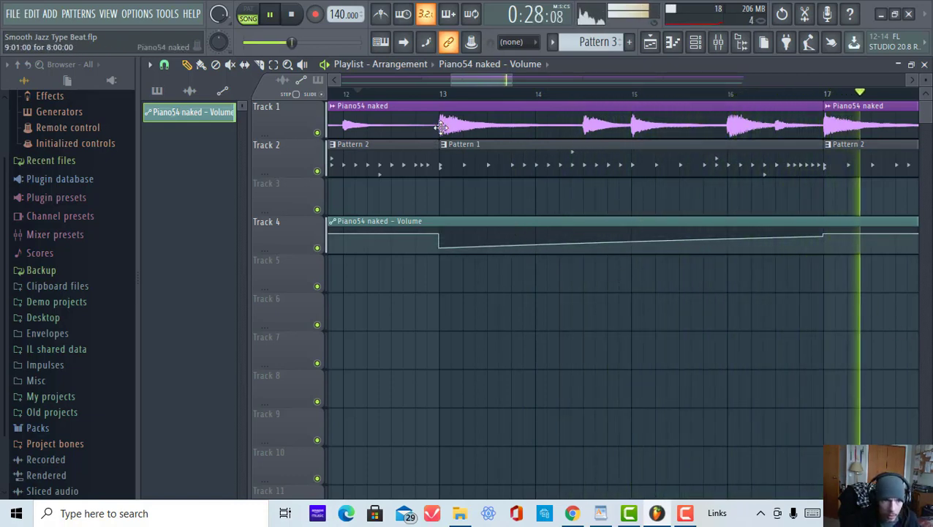
Step: Play the arrangement from bar 13
click(439, 97)
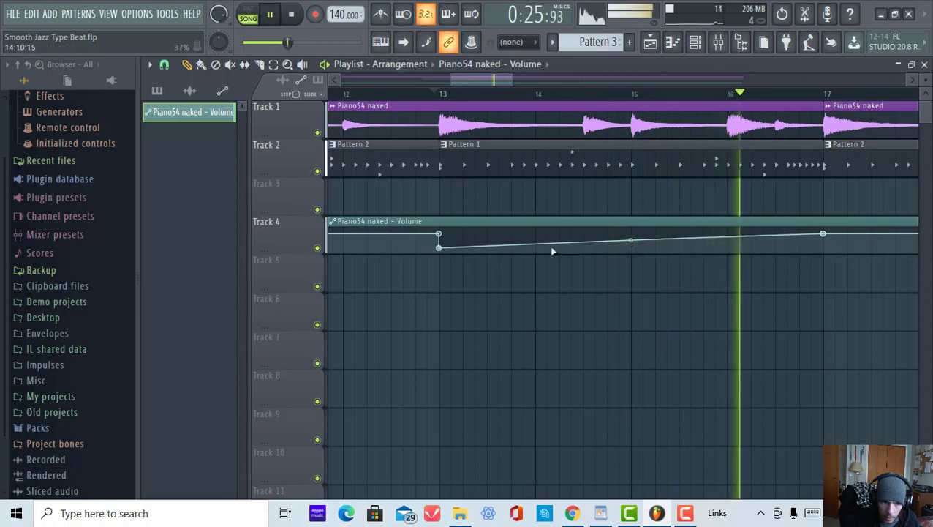
click(271, 15)
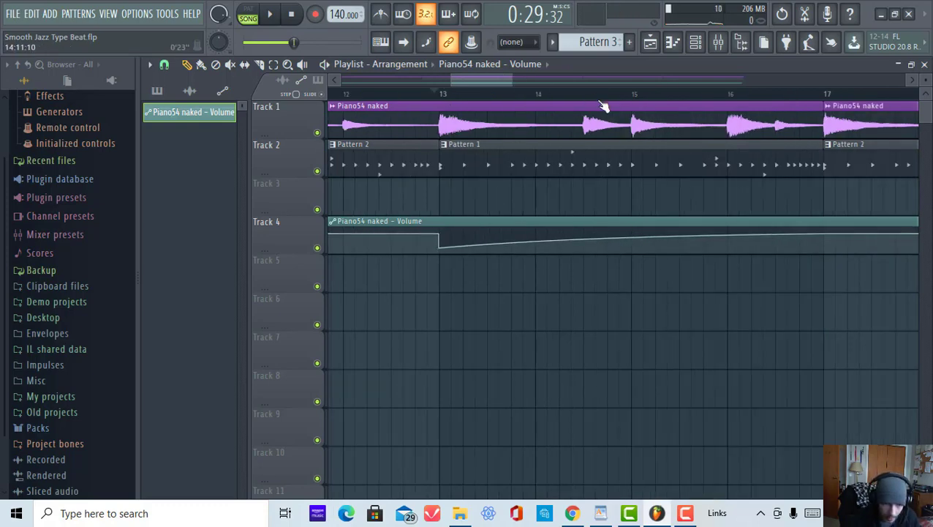
Step: Slice the Piano54 naked volume automation clip at bars 13 and 17 and delete the parts outside that range
scroll(601, 96, down, 5)
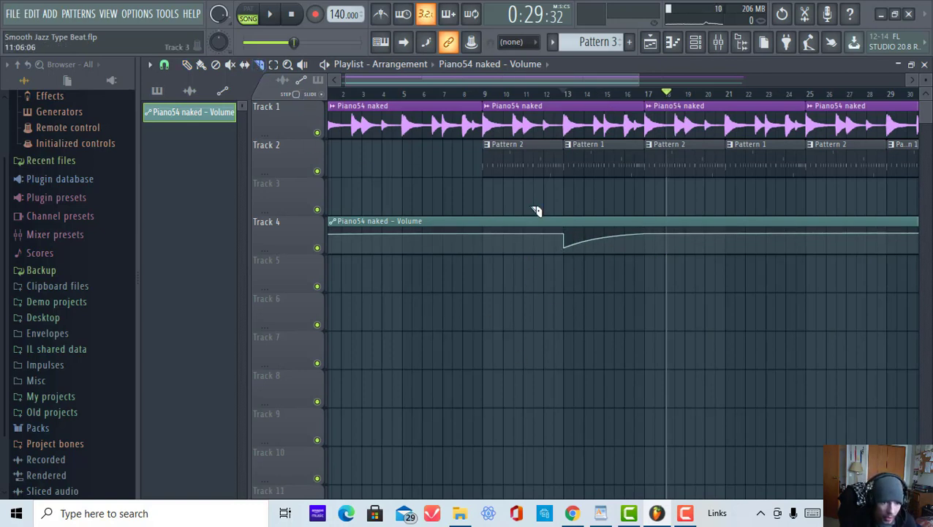
drag(556, 174, 569, 320)
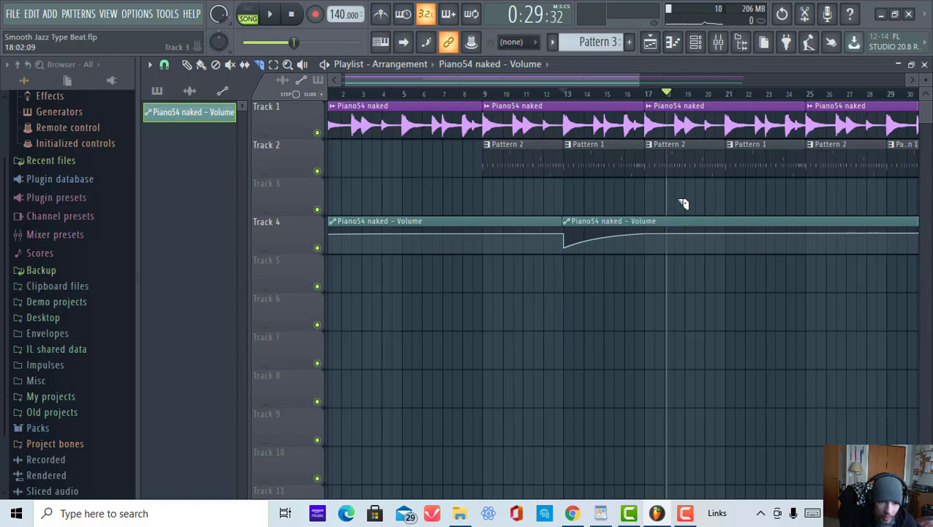
drag(679, 174, 651, 305)
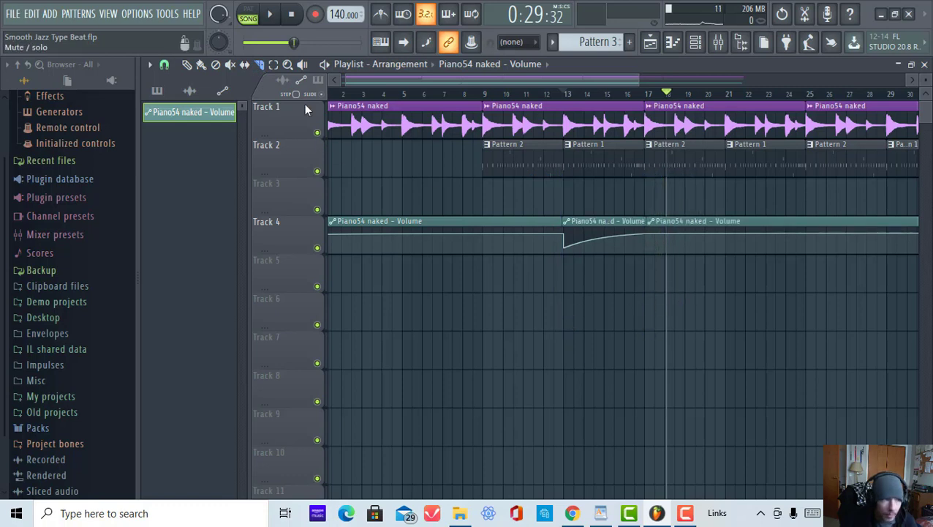
click(188, 64)
right_click(508, 220)
right_click(714, 232)
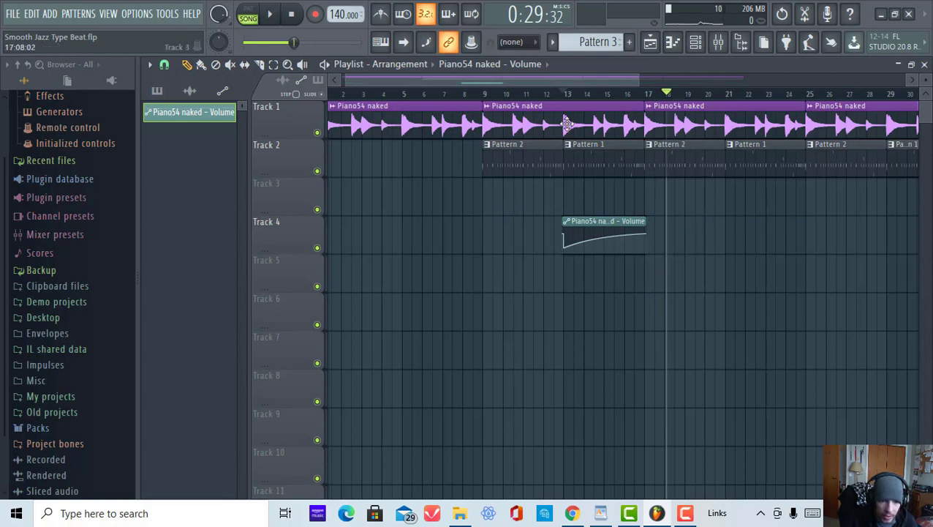
Step: Duplicate the bar 13–17 volume automation clip so the copy starts at bar 17
scroll(608, 96, up, 5)
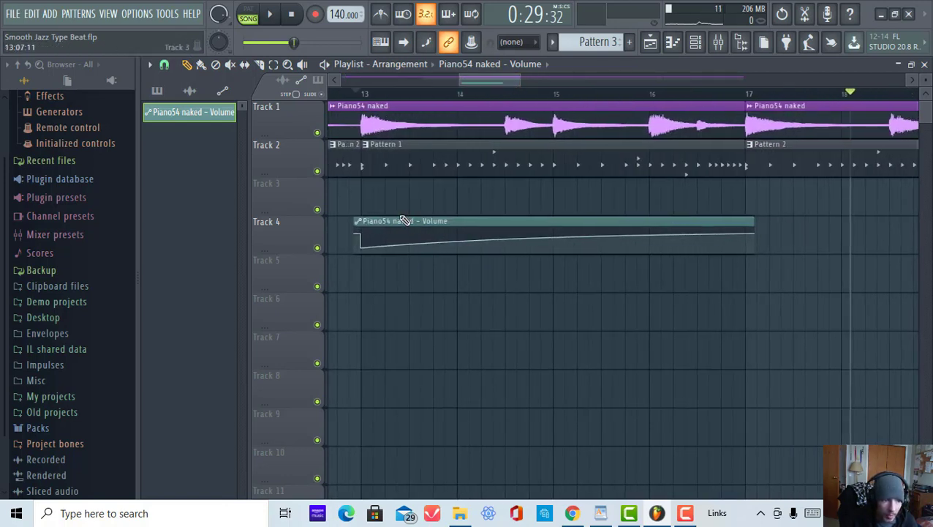
drag(397, 218, 808, 218)
Step: Play from just before bar 17 and slightly raise the copied clip's starting point at bar 17
scroll(748, 100, up, 5)
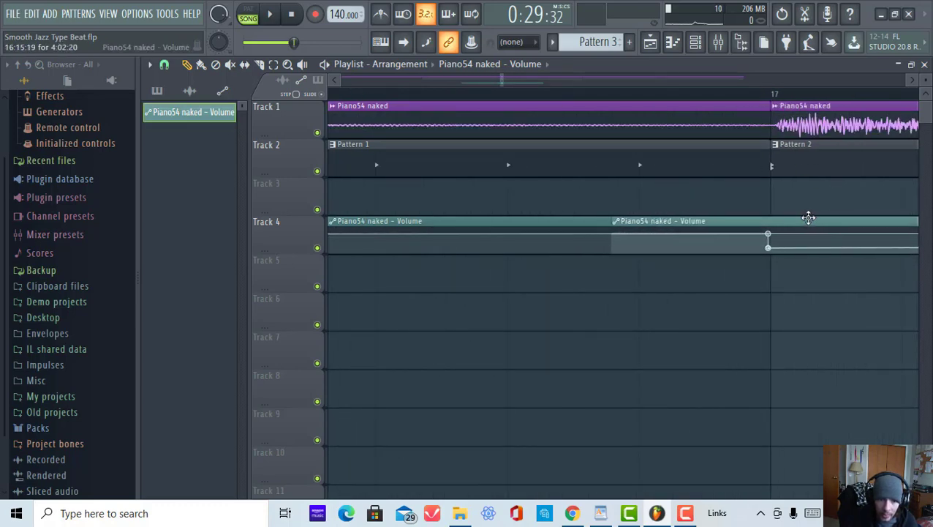
scroll(629, 95, down, 3)
click(490, 93)
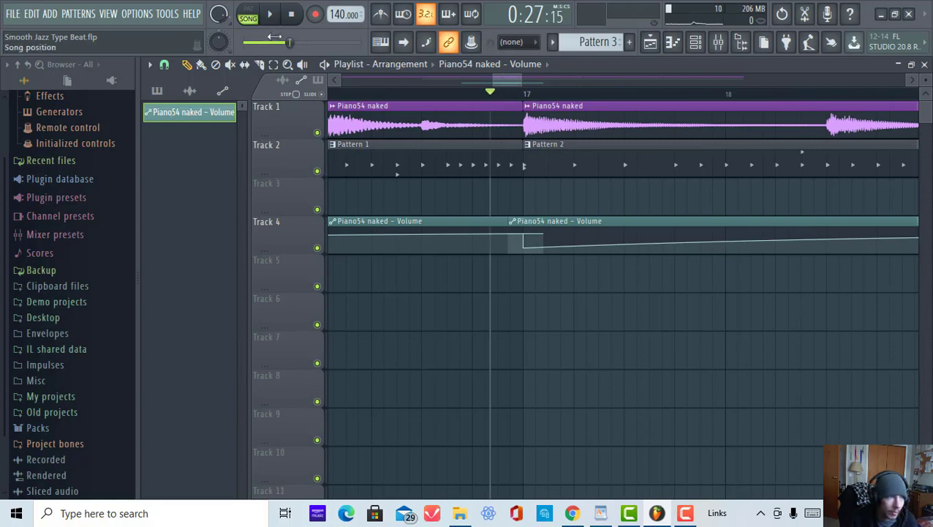
click(272, 17)
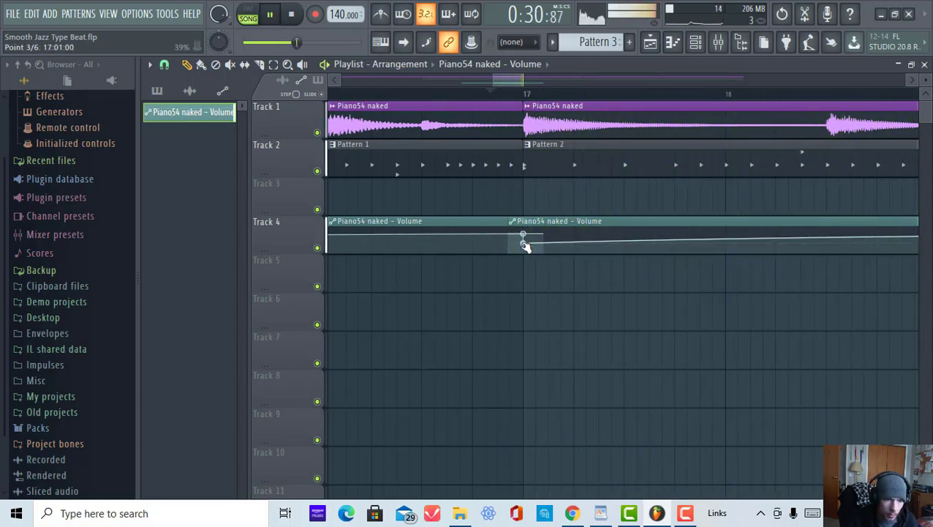
drag(523, 247, 522, 242)
scroll(648, 99, down, 5)
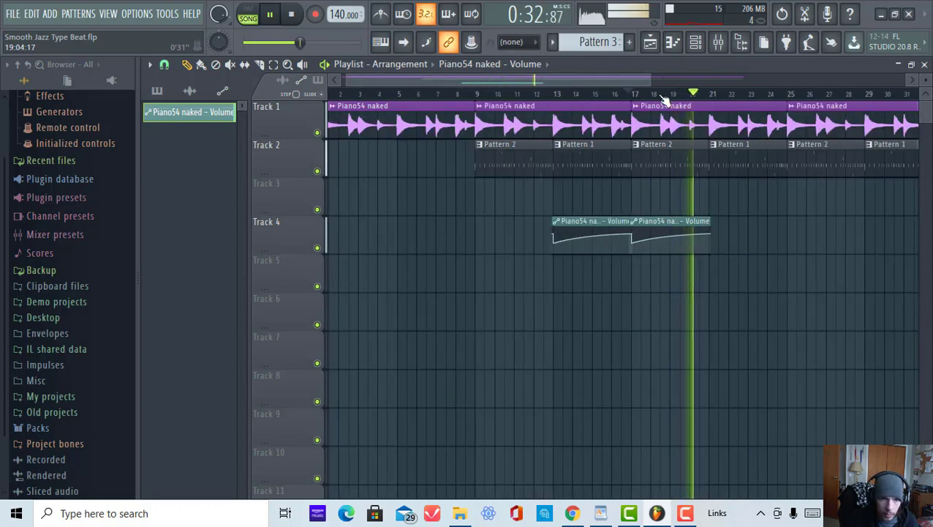
click(269, 14)
click(479, 306)
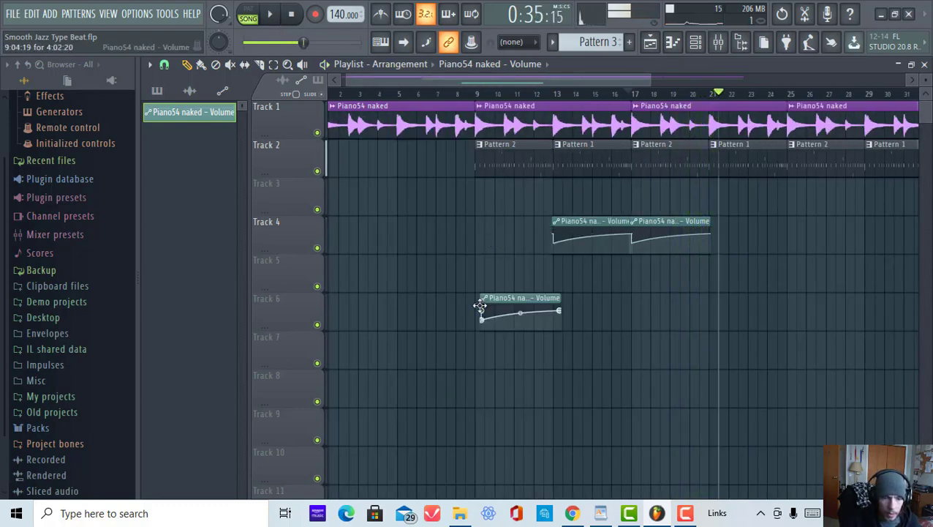
right_click(512, 304)
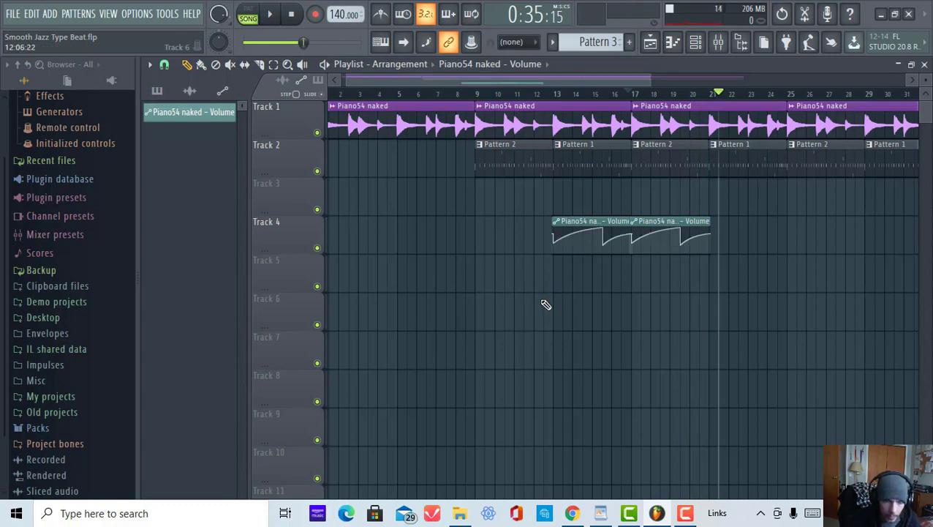
key(ctrl+alt+z)
key(ctrl+alt+z)
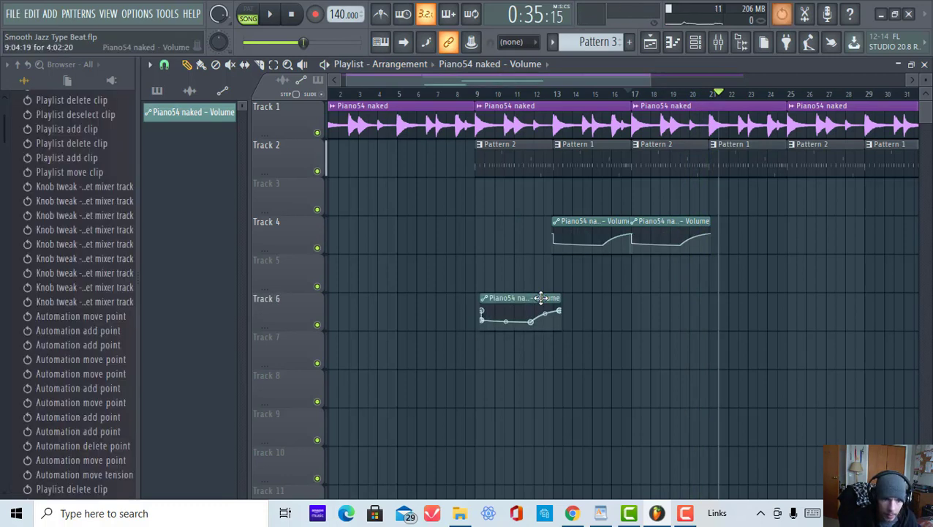
right_click(542, 297)
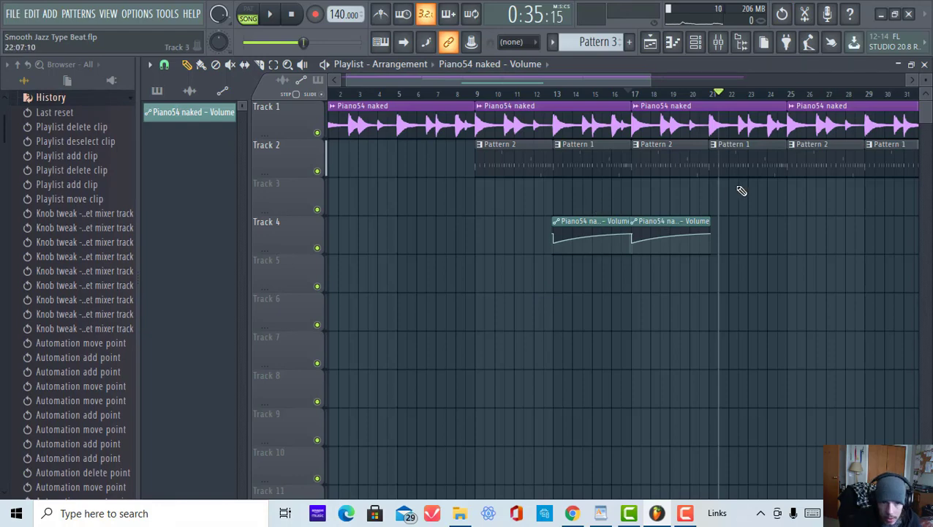
Step: Open the mixer to inspect the channels, then return to the playlist
click(719, 42)
click(719, 43)
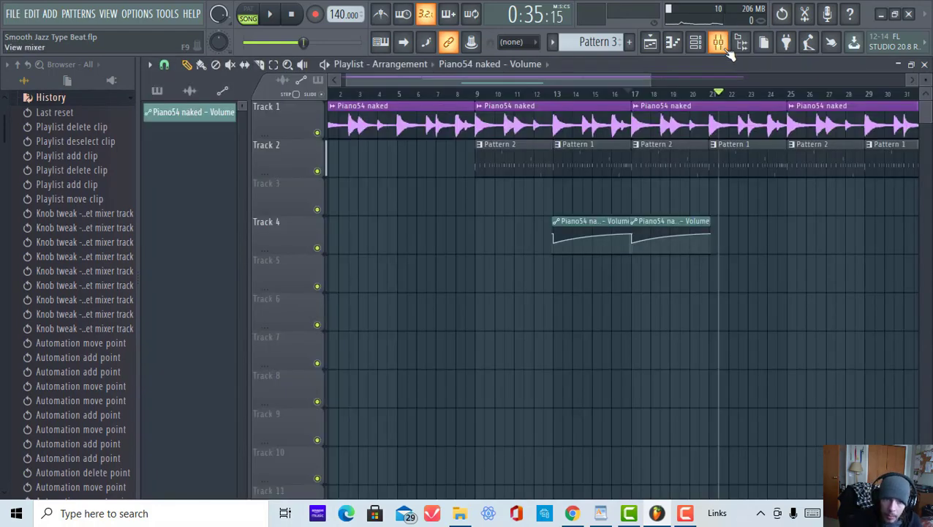
click(719, 43)
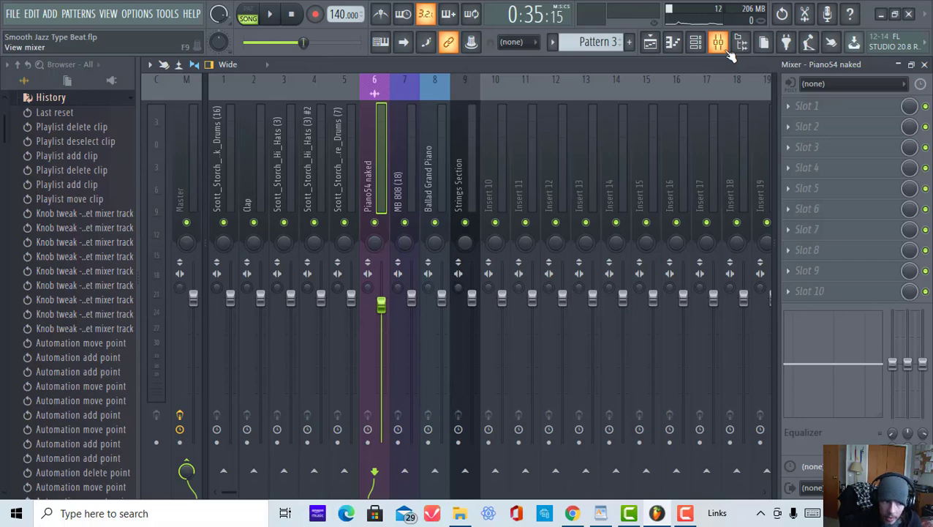
click(651, 43)
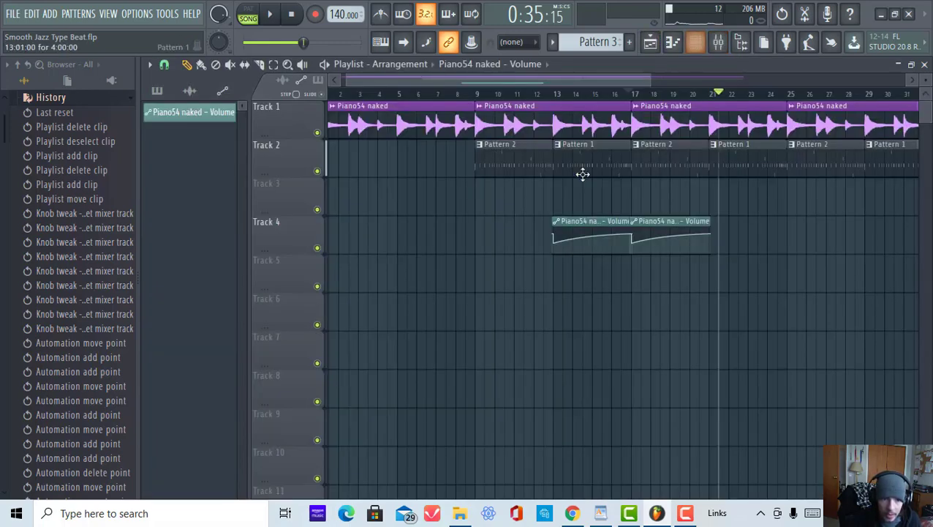
Step: Place a Pattern 3 clip on Track 3 starting at bar 13
click(599, 41)
click(558, 192)
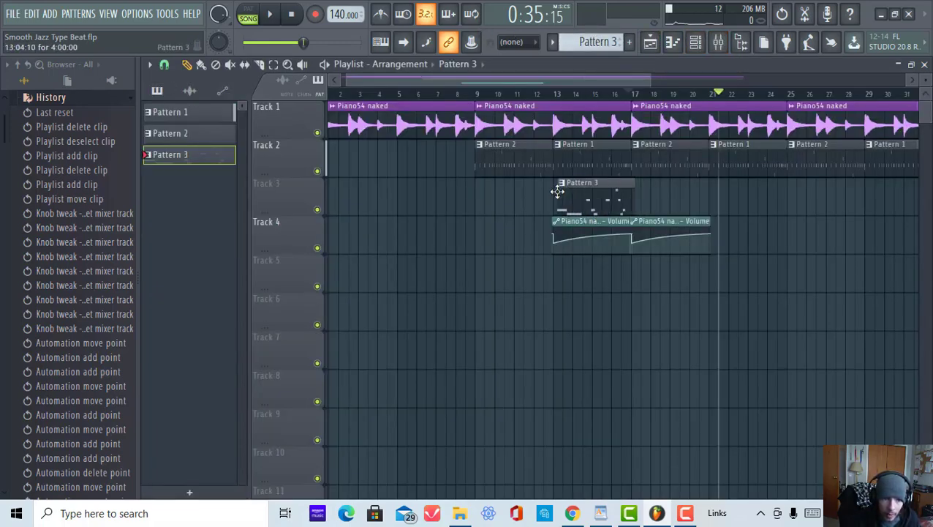
scroll(556, 99, up, 5)
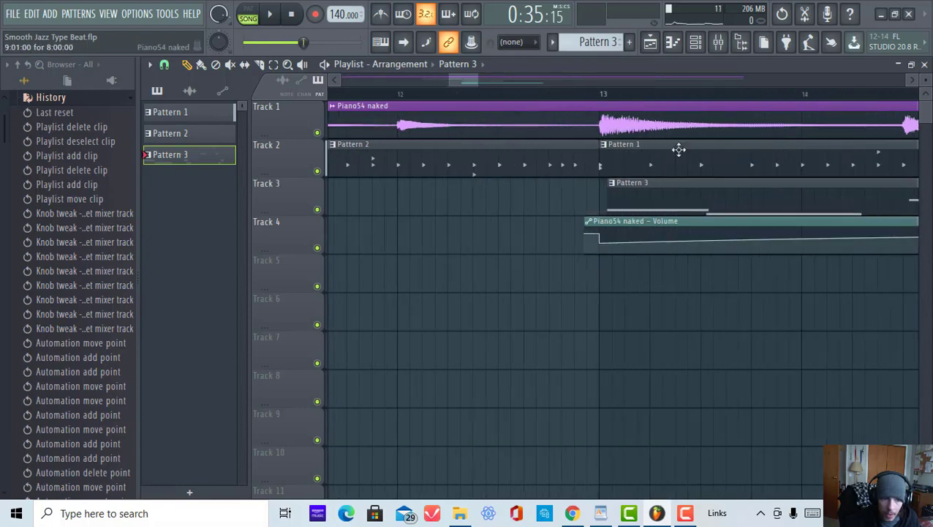
scroll(613, 100, up, 5)
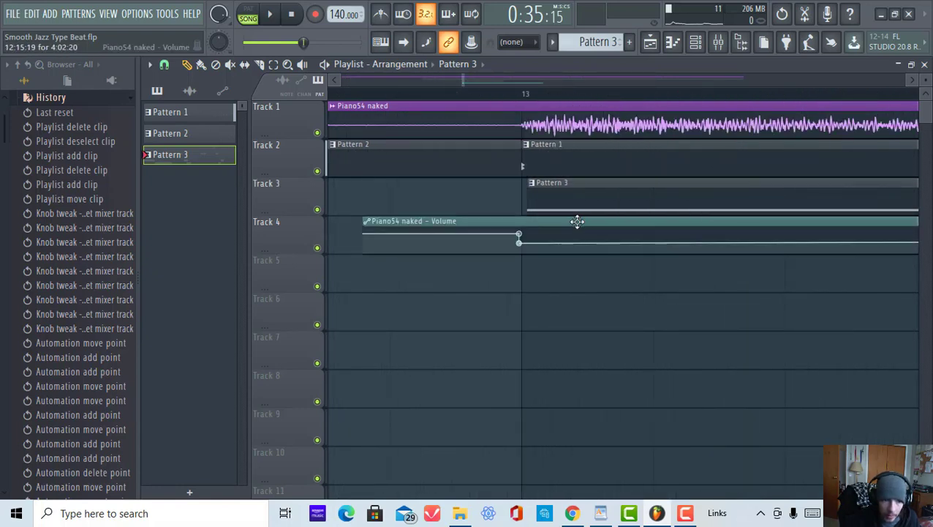
scroll(673, 98, down, 5)
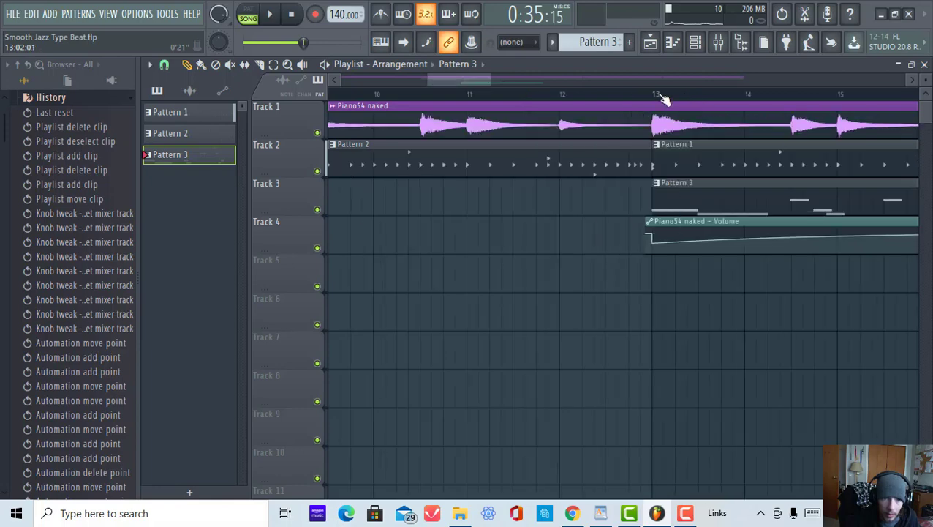
Step: Create an automation clip for the mstCut parameter of the Ballad Grand Piano Nexus plugin
click(703, 48)
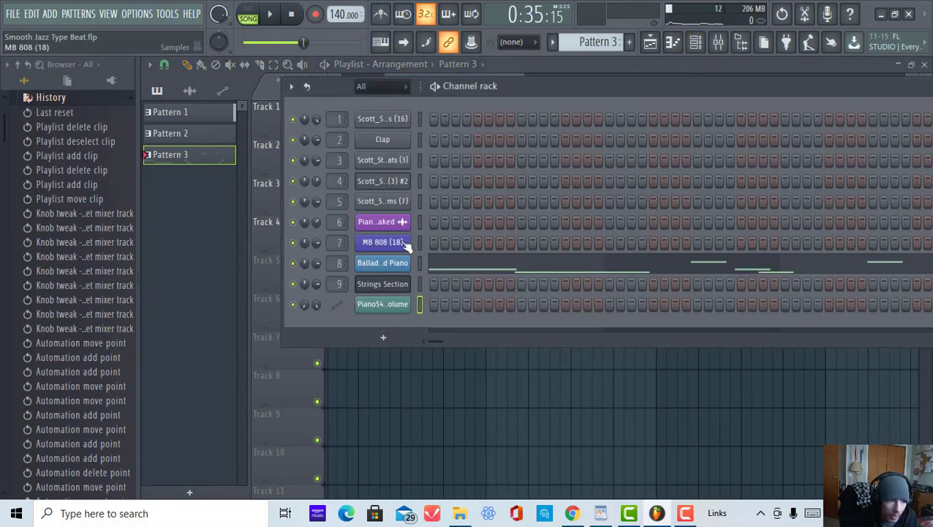
click(398, 267)
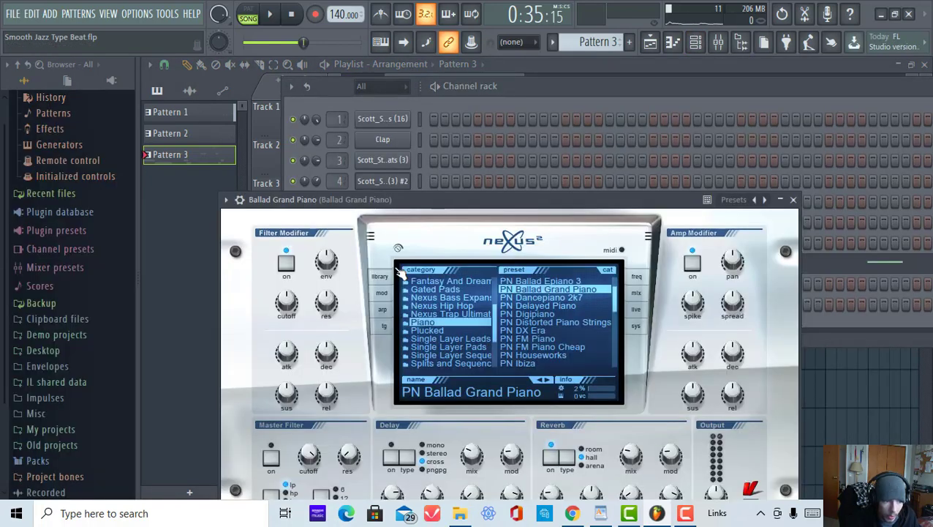
drag(454, 198, 630, 107)
mouse_move(452, 360)
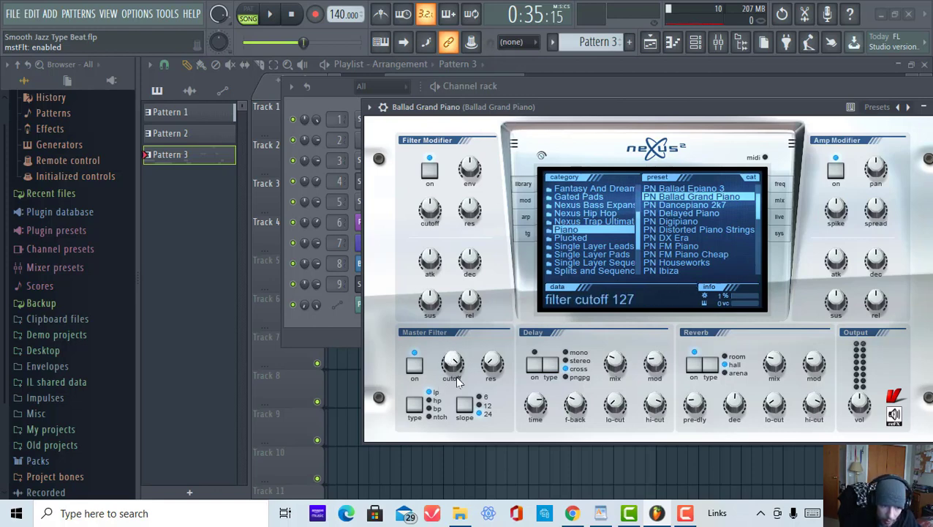
click(370, 107)
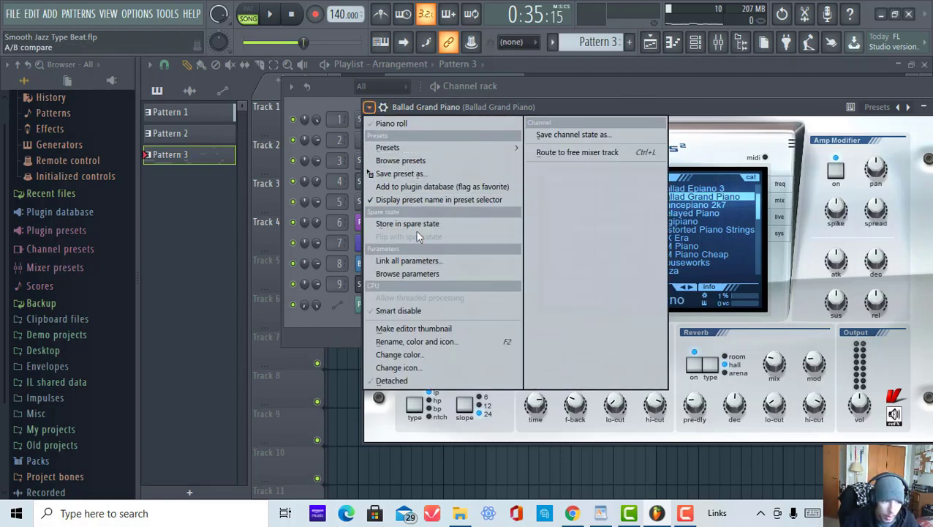
click(402, 274)
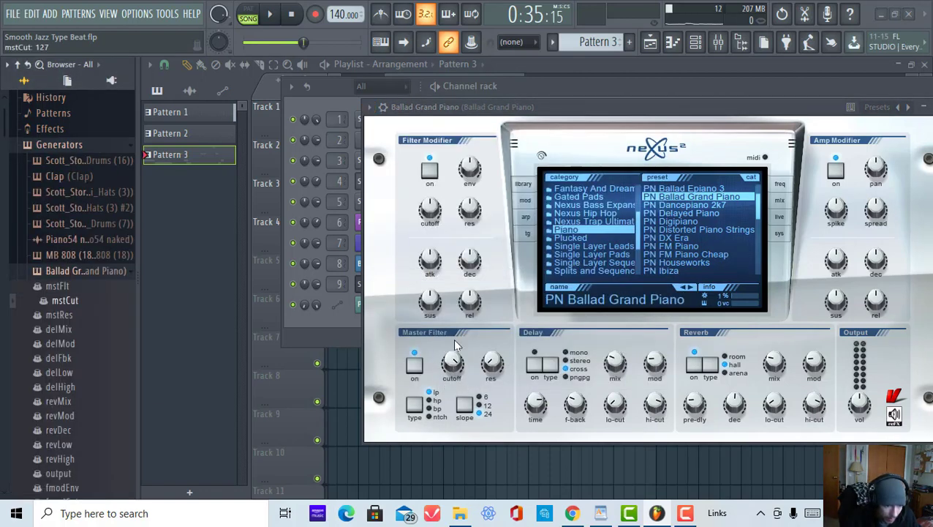
right_click(65, 301)
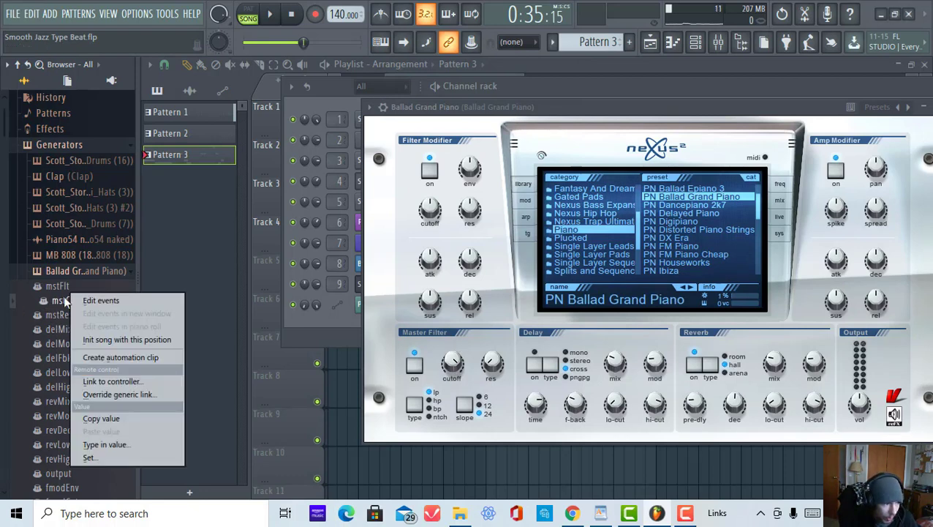
click(107, 358)
click(617, 64)
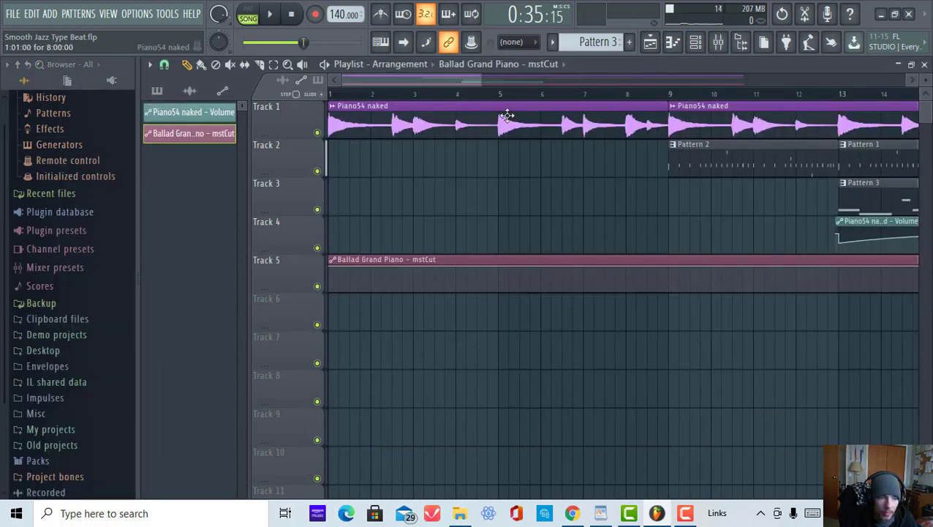
Step: Add a point at bar 13 on the mstCut automation that drops the cutoff to a low level
scroll(595, 97, down, 4)
scroll(467, 96, up, 4)
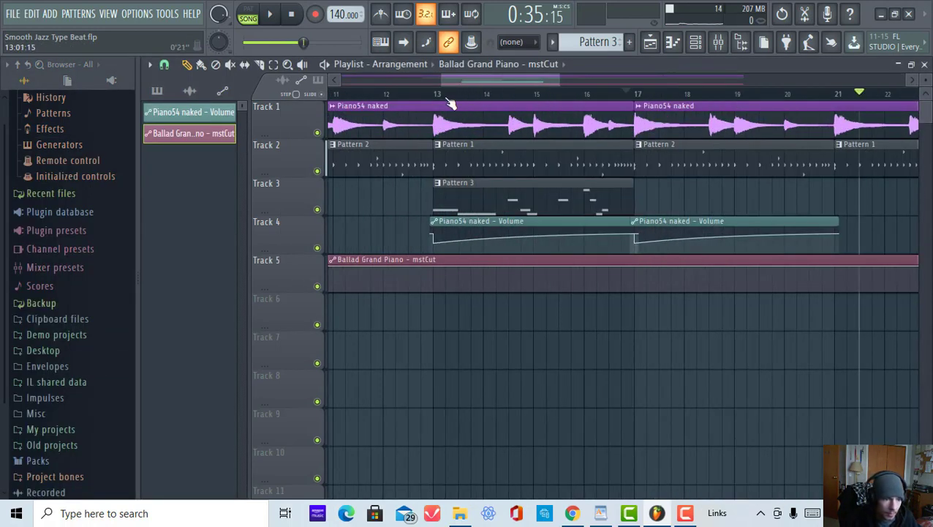
right_click(435, 268)
right_click(437, 272)
drag(437, 272, 435, 285)
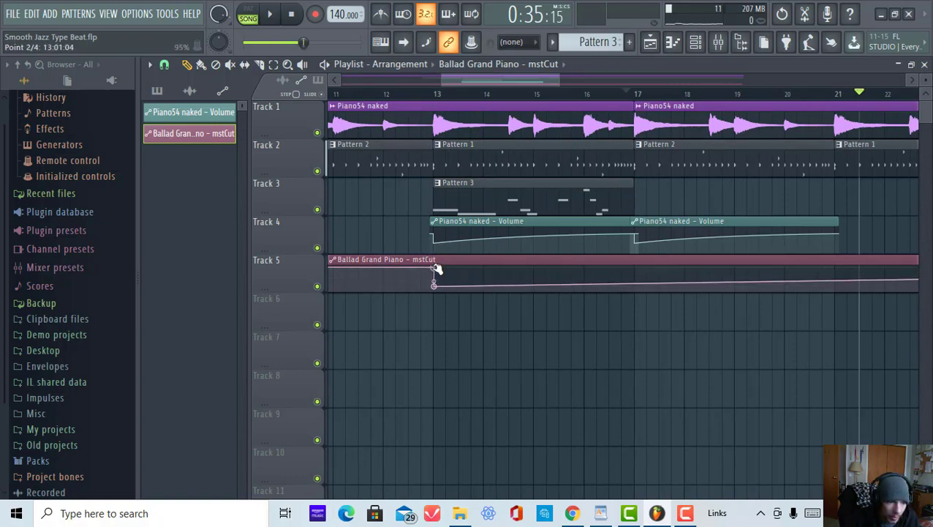
Step: Add points around bar 15 and bar 17 so the mstCut cutoff curves back up
click(414, 94)
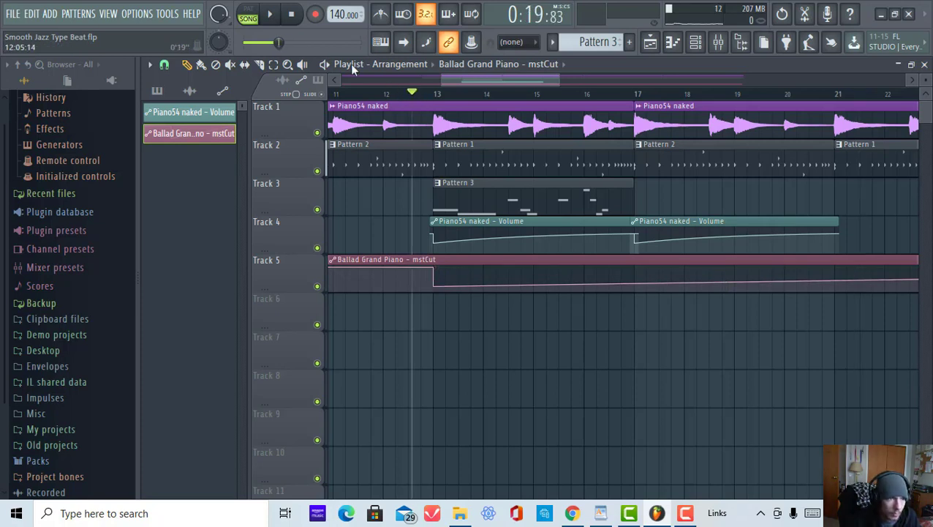
right_click(534, 275)
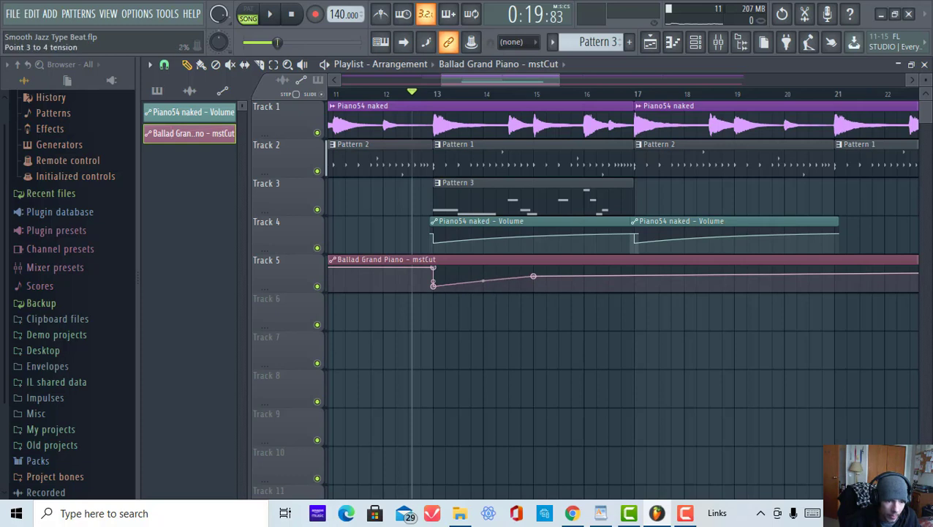
drag(536, 278, 533, 270)
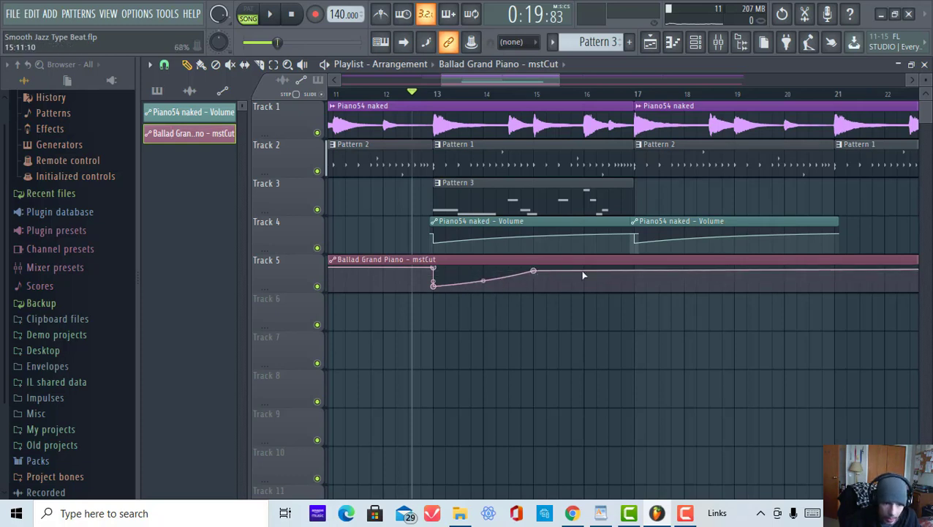
right_click(636, 271)
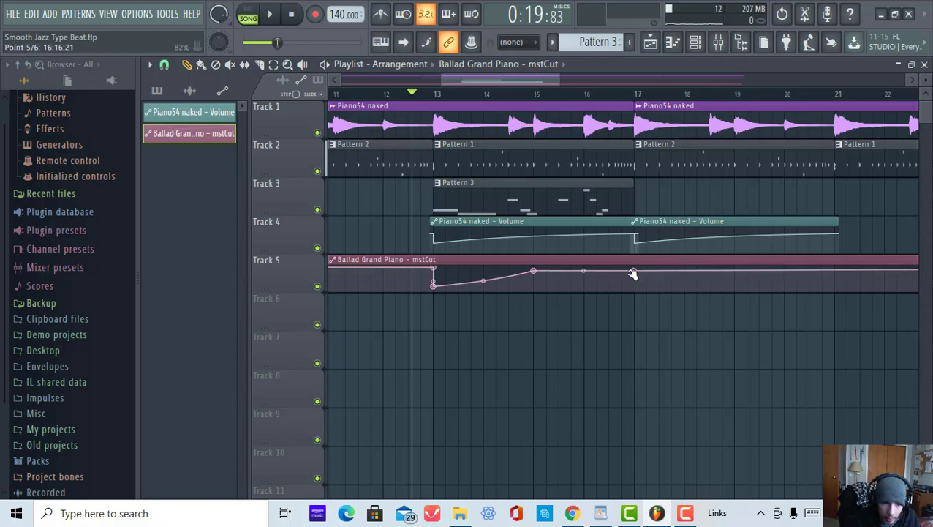
Step: Delete the mstCut automation points around bar 17 and start song playback to hear the change
right_click(635, 272)
right_click(627, 281)
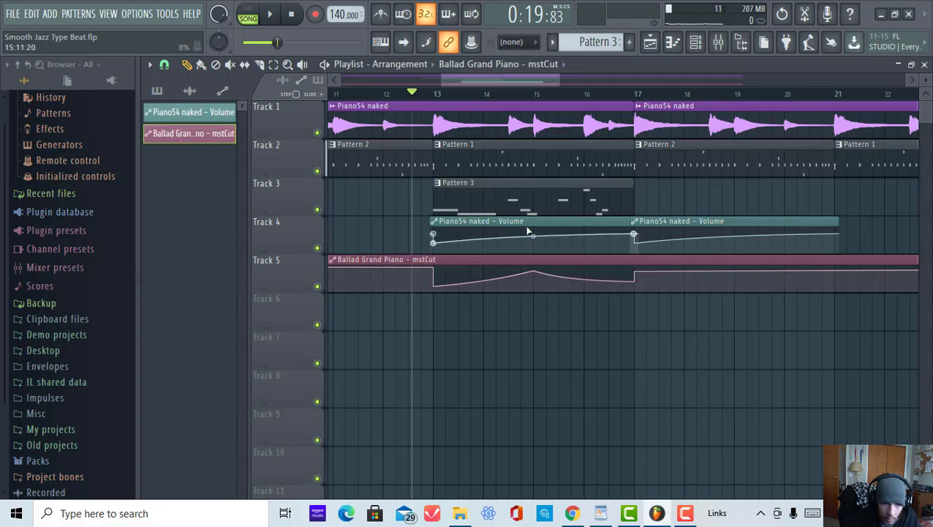
click(271, 16)
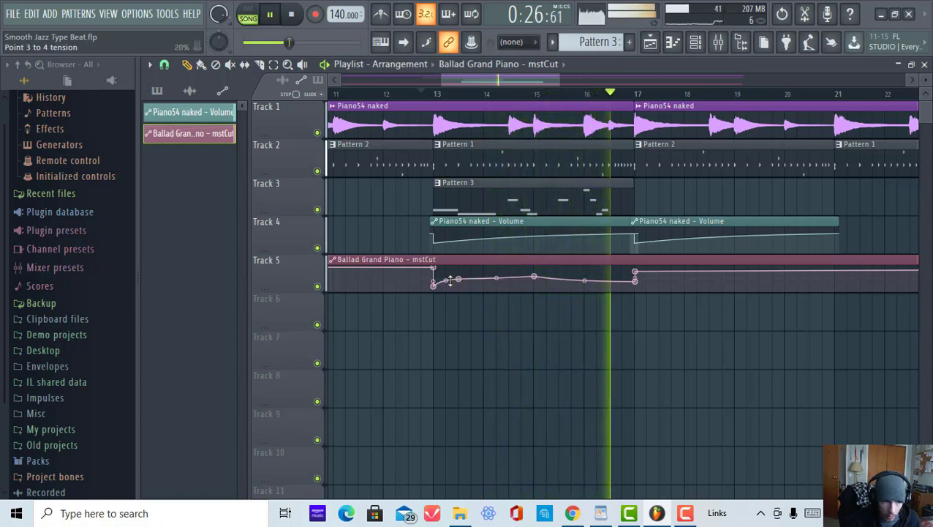
Step: Replay from bar 13 and nudge the low mstCut point at bar 13 slightly lower
click(435, 94)
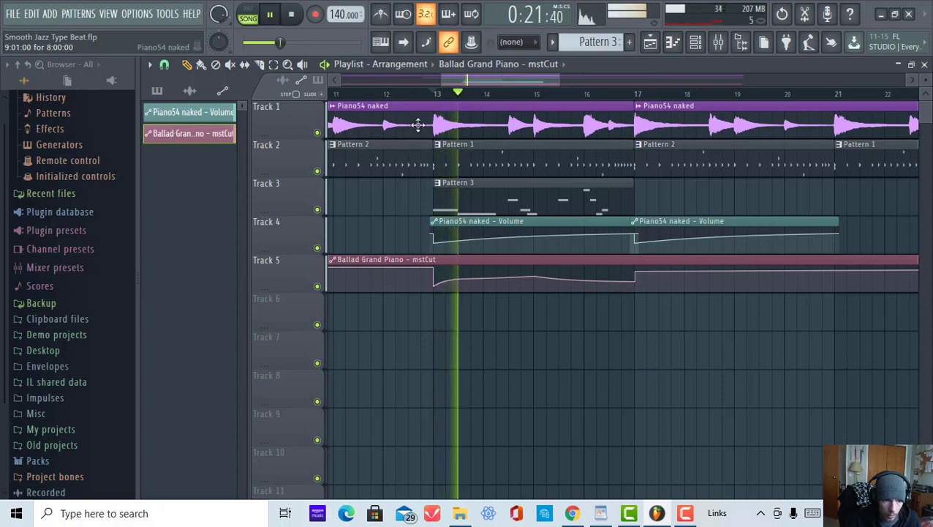
click(426, 93)
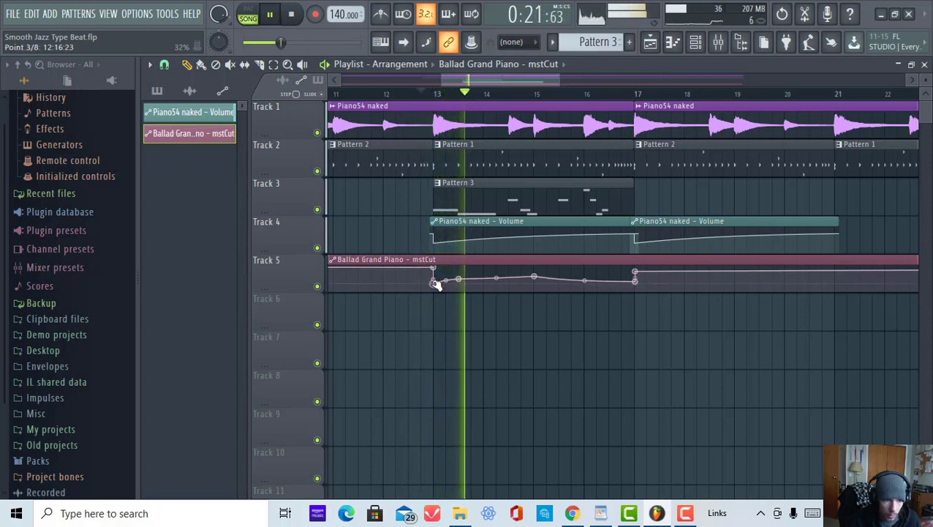
drag(446, 281, 446, 283)
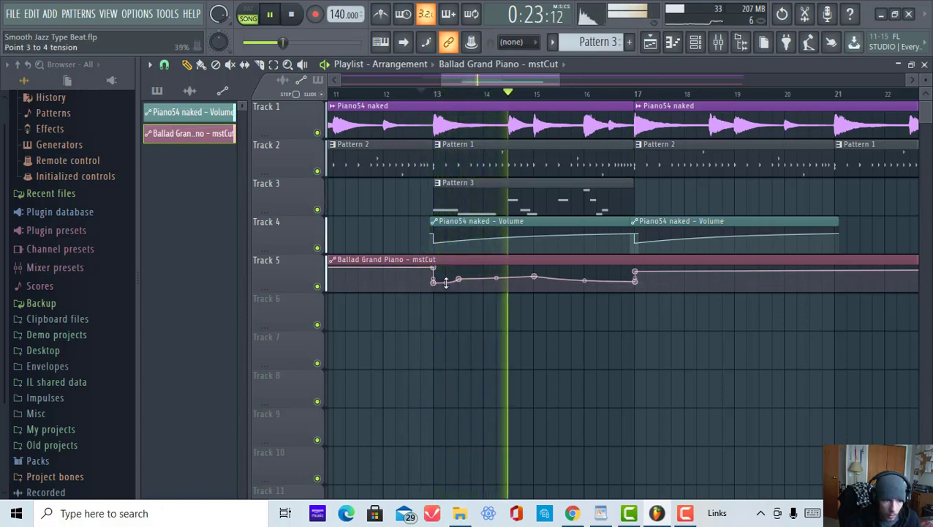
click(428, 94)
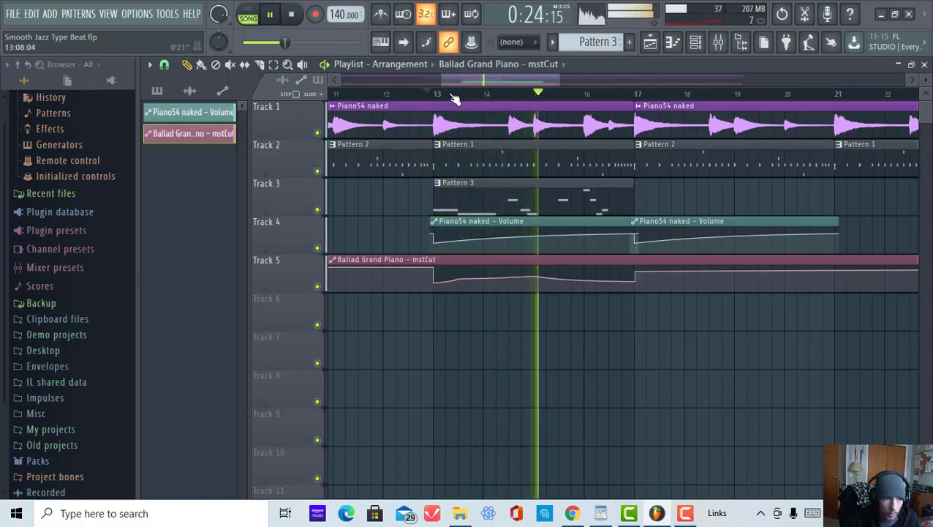
click(414, 93)
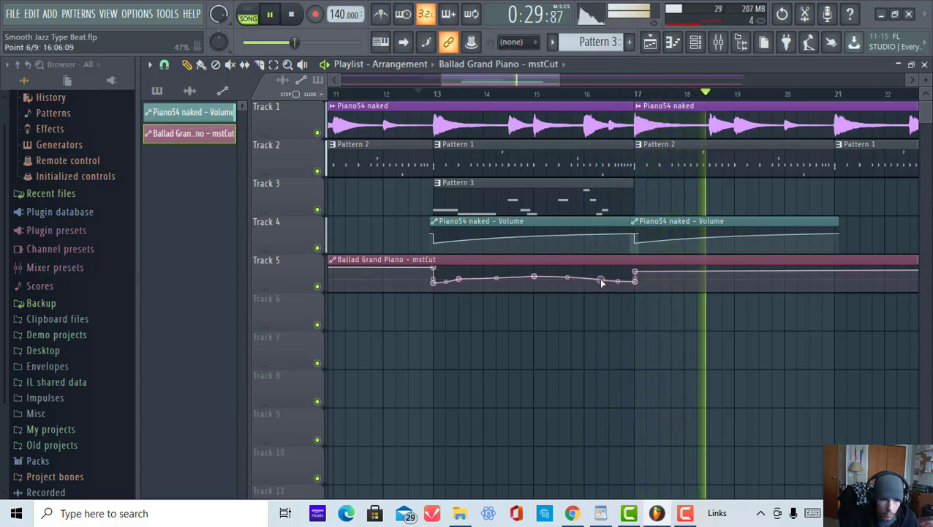
Step: Lower the mstCut point near bar 16 to deepen the dip, replay from bar 16, then stop playback
click(598, 282)
mouse_move(598, 282)
mouse_down()
mouse_move(591, 273)
mouse_move(603, 286)
mouse_up()
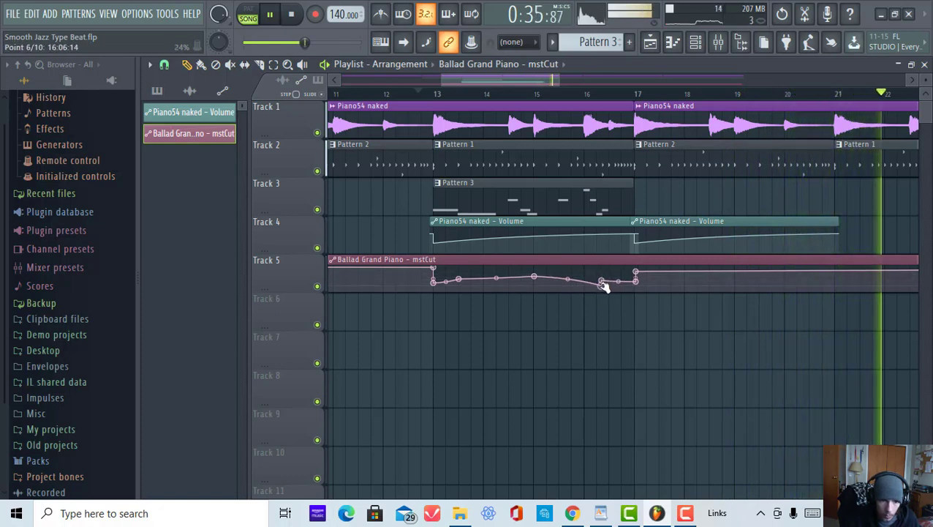
click(567, 94)
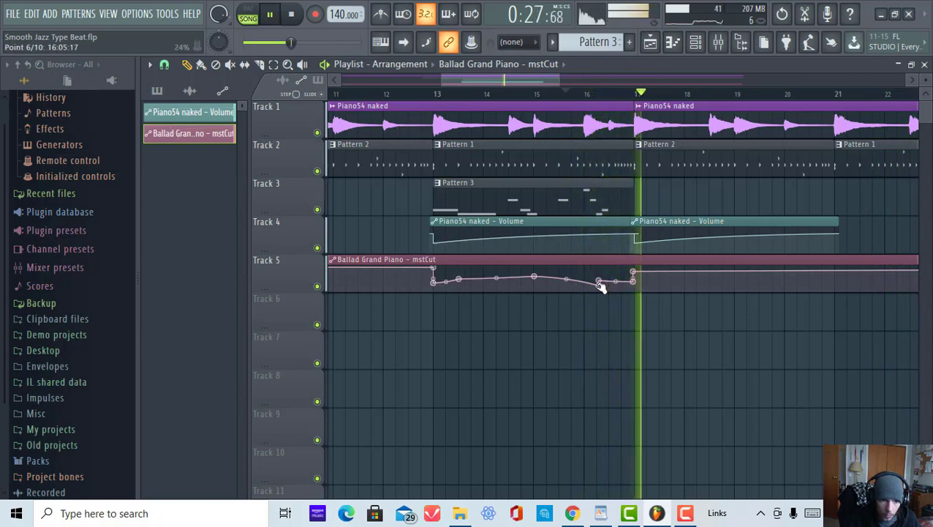
click(568, 94)
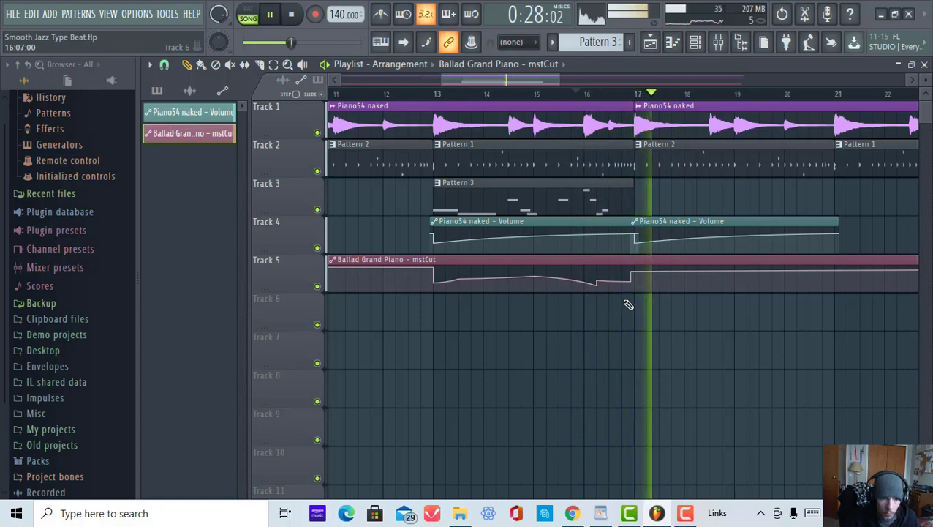
click(269, 14)
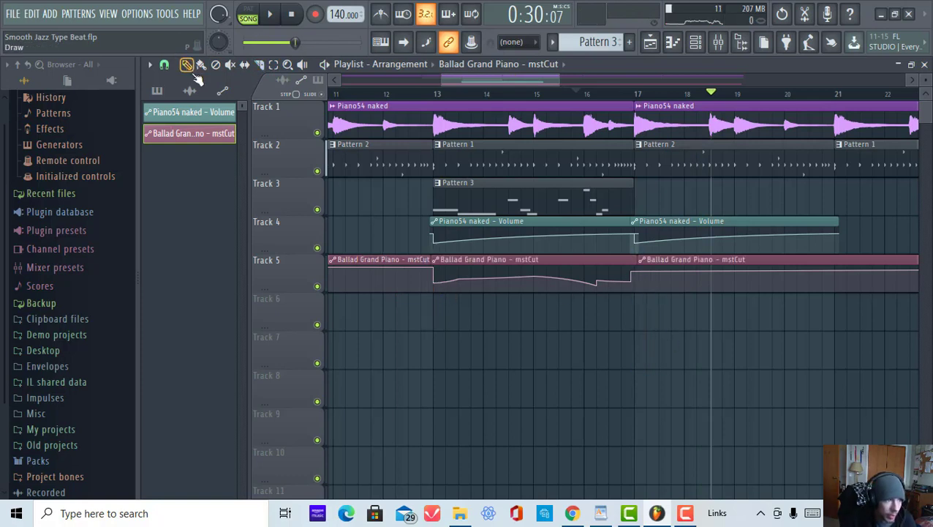
Step: Delete the mstCut clip parts before bar 13 and after bar 17, then copy the bars 13–17 clip to start at bar 17
right_click(367, 261)
right_click(653, 259)
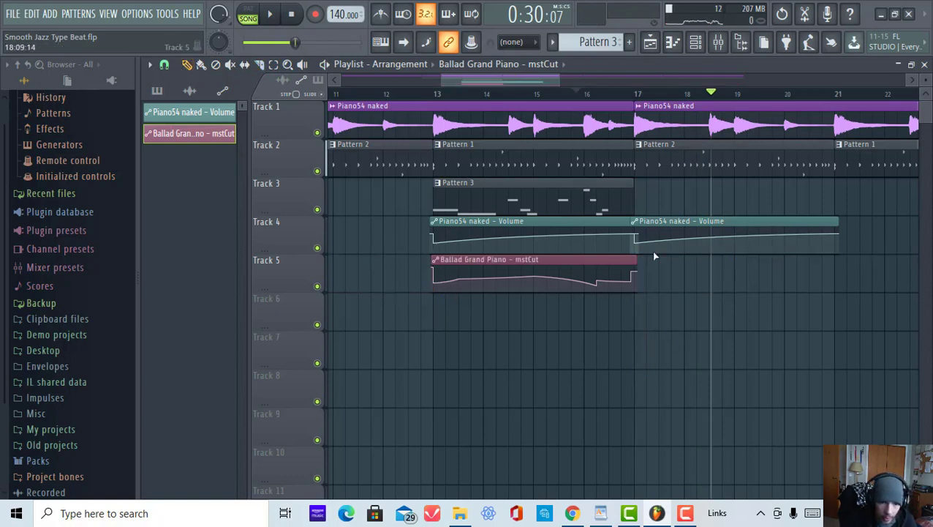
drag(461, 259, 663, 260)
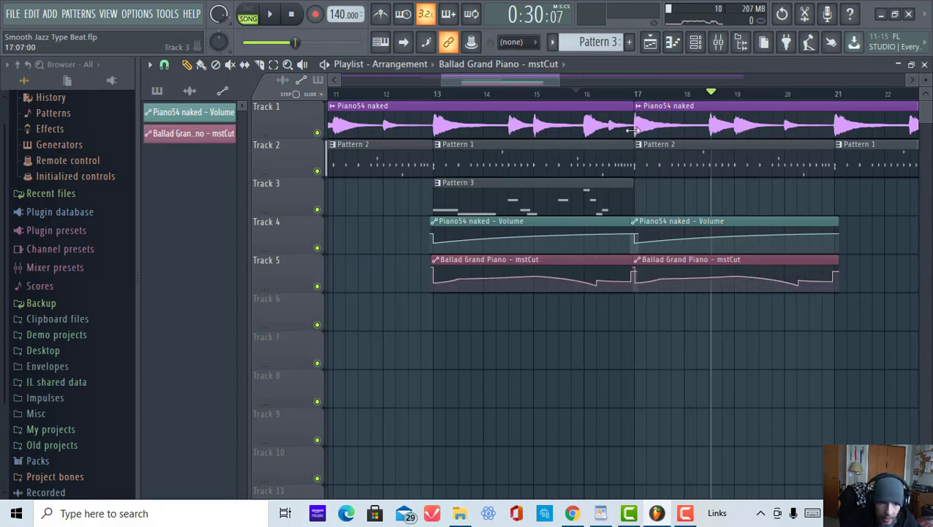
scroll(636, 98, up, 5)
drag(721, 258, 700, 259)
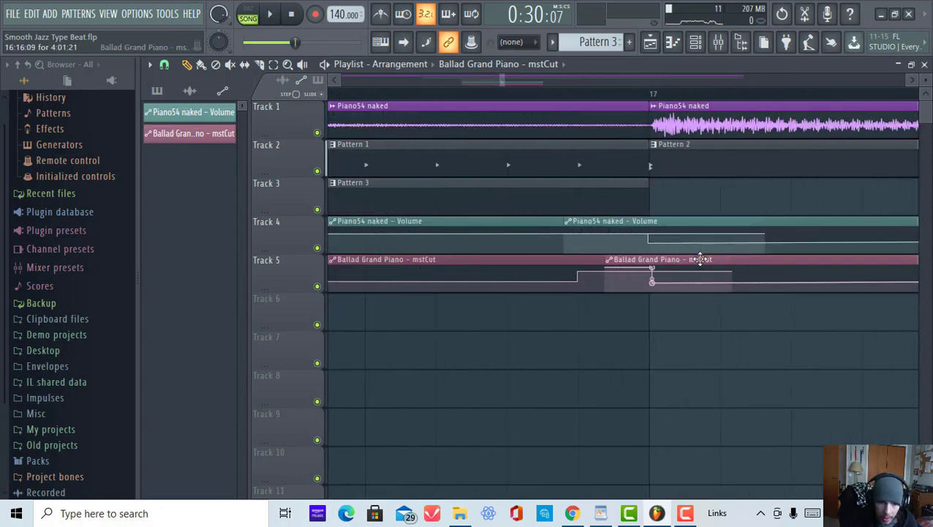
scroll(625, 102, down, 4)
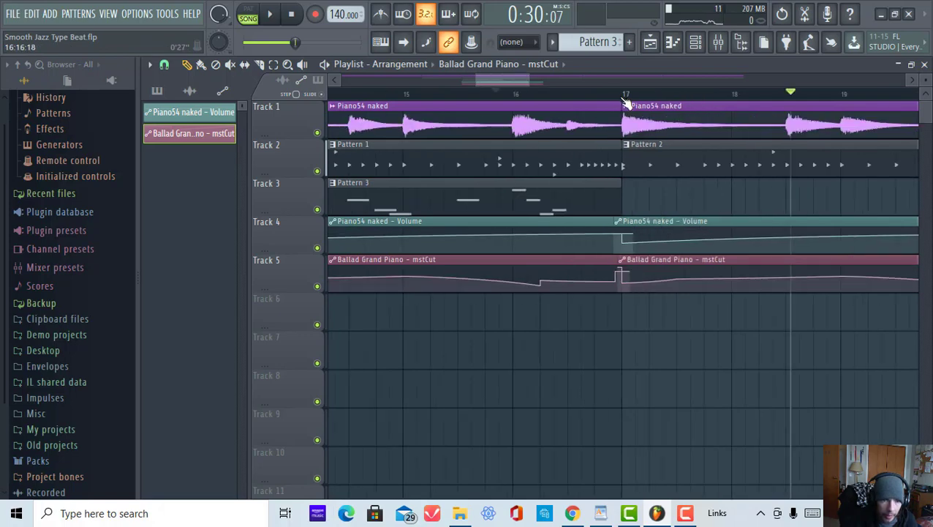
Step: Play back the arrangement around bars 16 to 17 to check the filter and volume automation
click(275, 17)
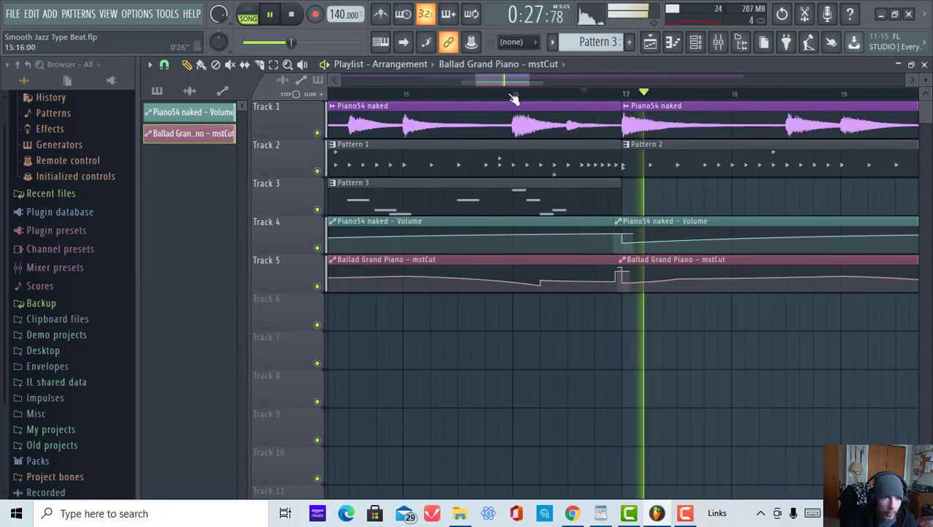
scroll(514, 96, down, 6)
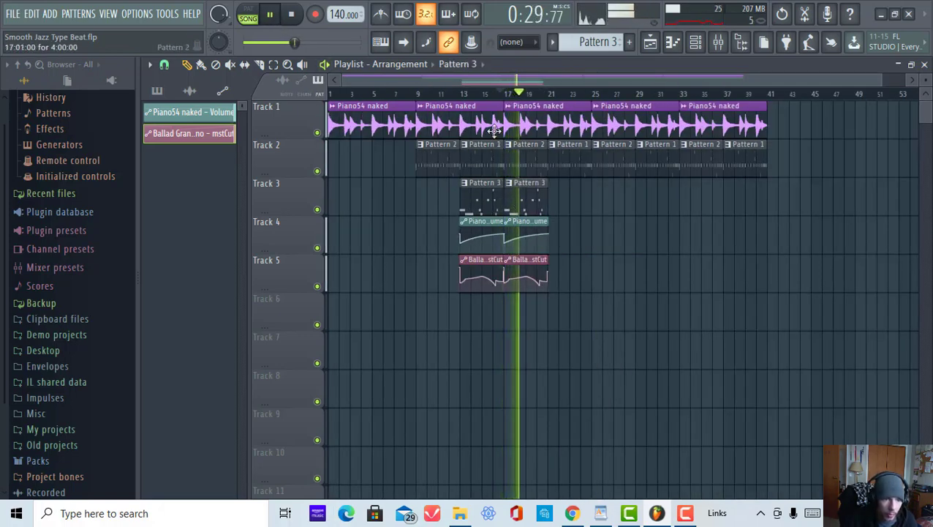
scroll(474, 188, up, 5)
click(468, 187)
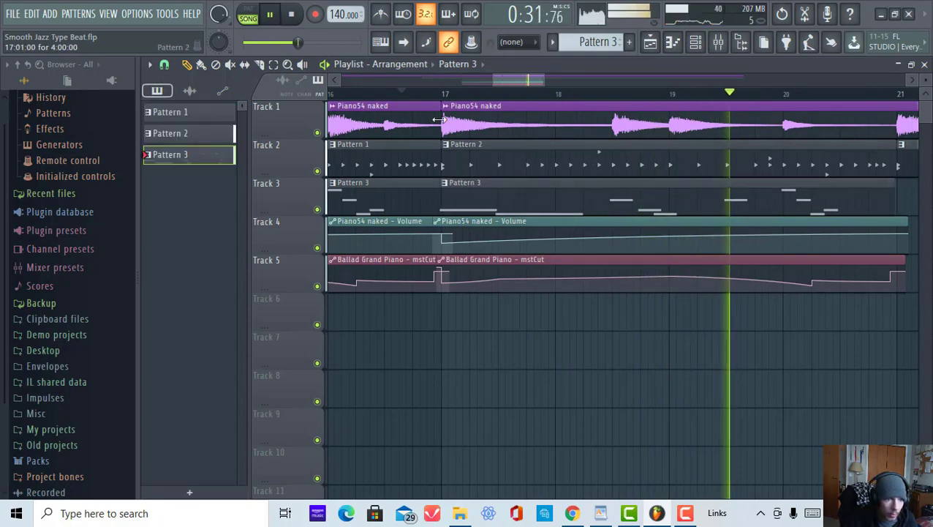
scroll(454, 187, up, 3)
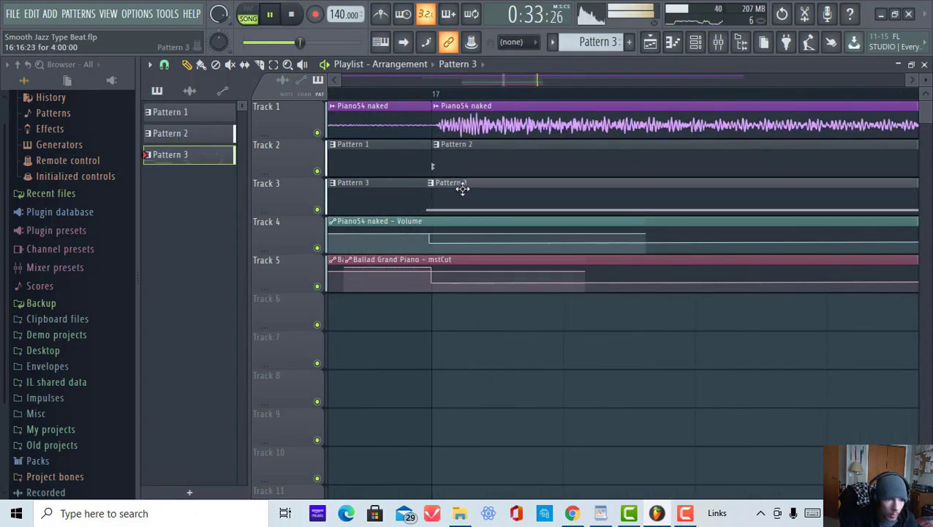
scroll(432, 98, down, 4)
click(431, 95)
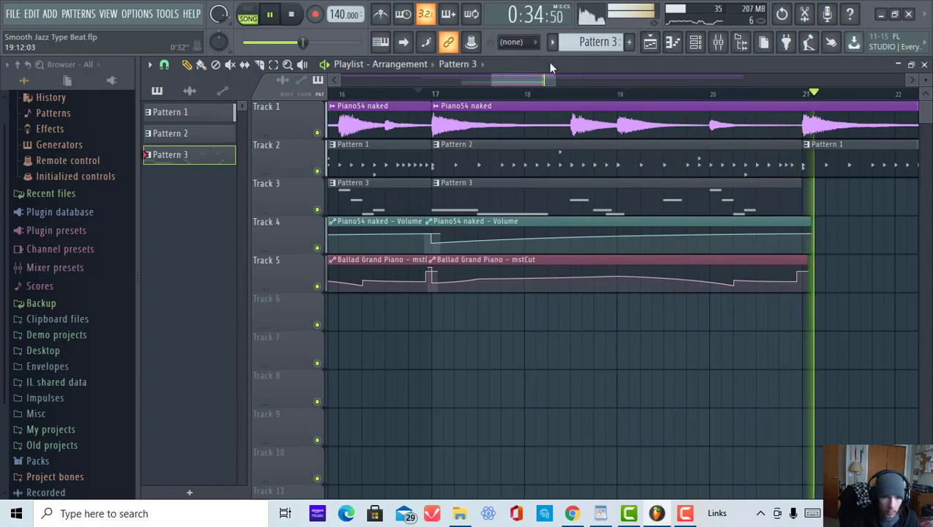
key(space)
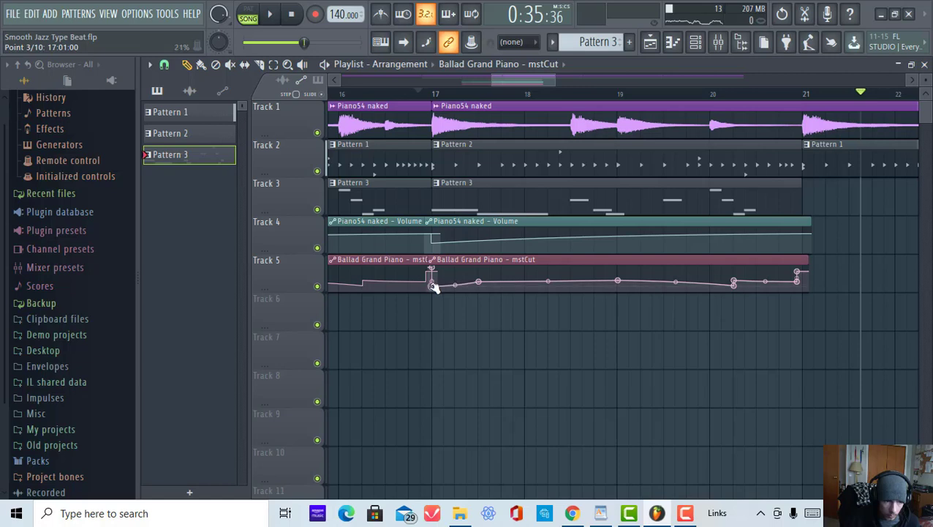
Step: Play the song once more, stop it, and zoom out to review the whole arrangement
click(279, 14)
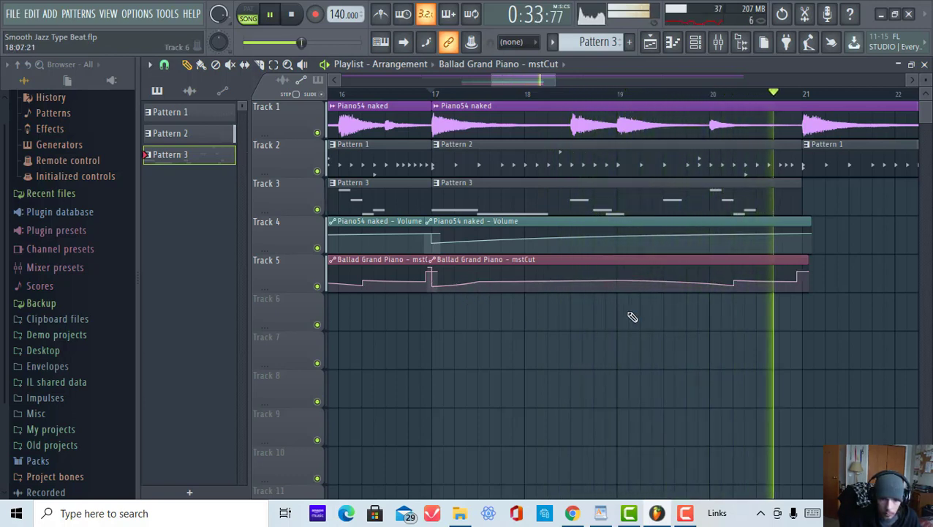
click(271, 18)
scroll(516, 100, down, 3)
scroll(517, 101, down, 2)
scroll(552, 304, down, 1)
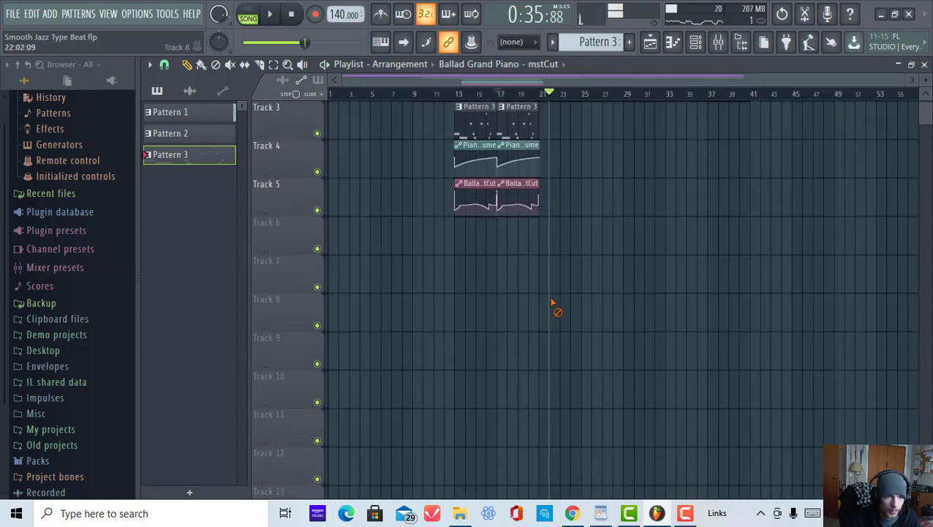
scroll(556, 302, up, 2)
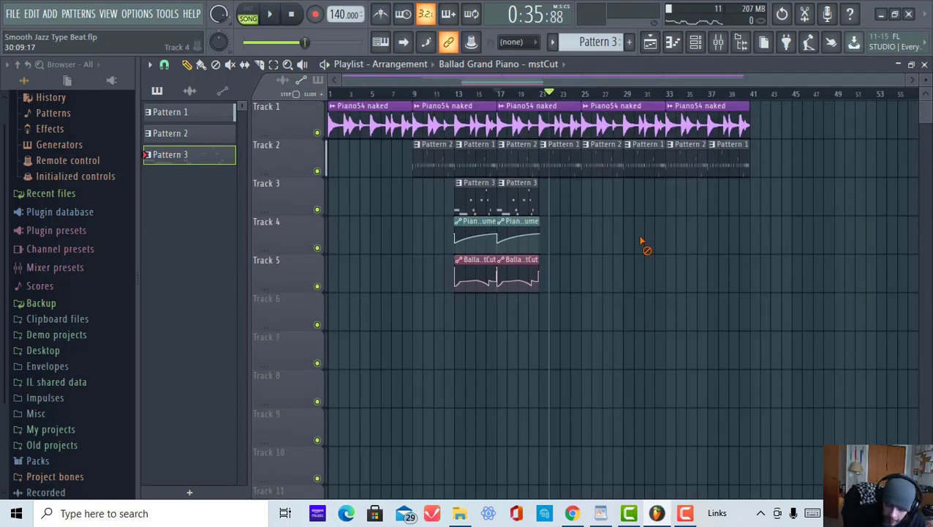